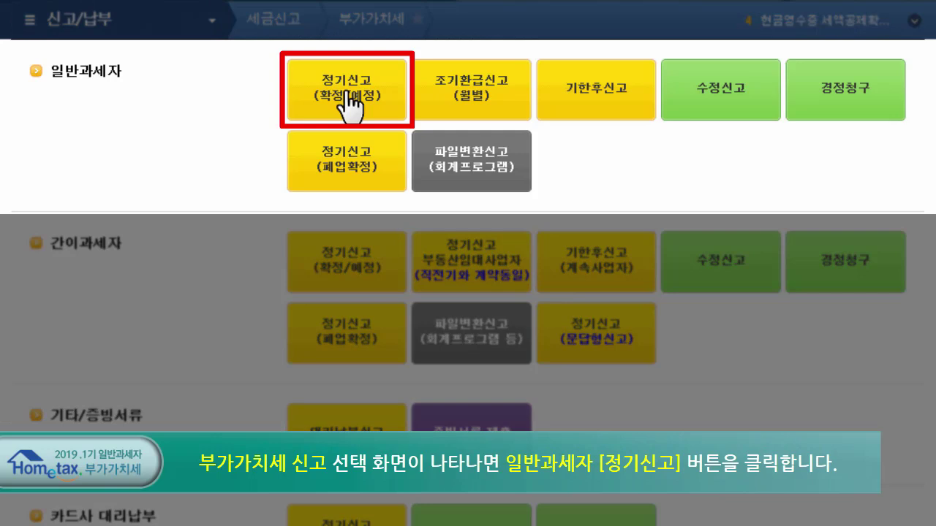
Step: Start the general taxpayer's regular VAT return (확정/예정) and verify the business registration number in the basic information form
left_click(343, 104)
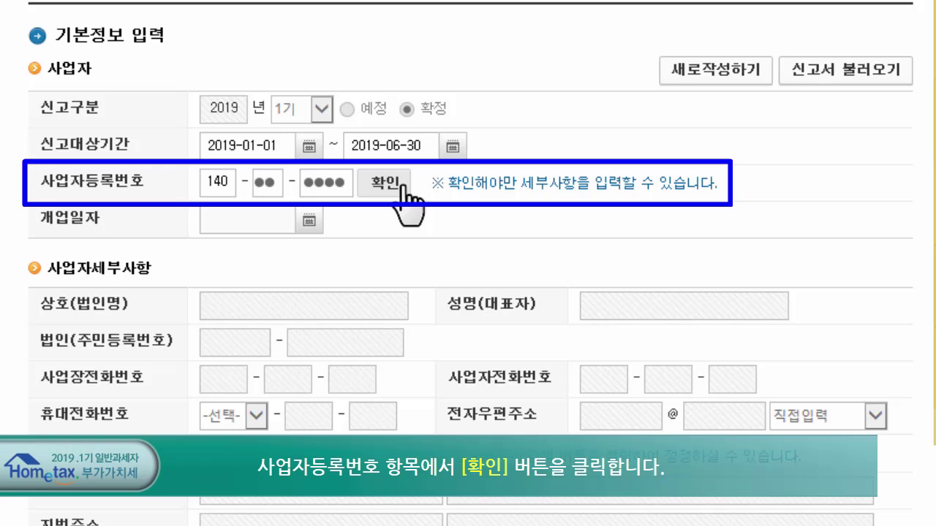
left_click(385, 184)
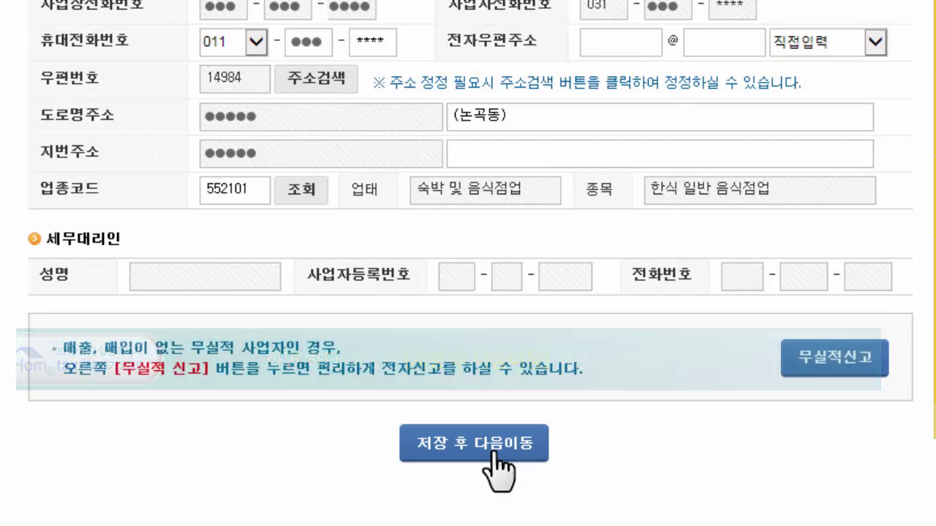
Step: Save the basic information and change the revised industry code to 552115 (한식 육류 요리 전문점)
left_click(494, 456)
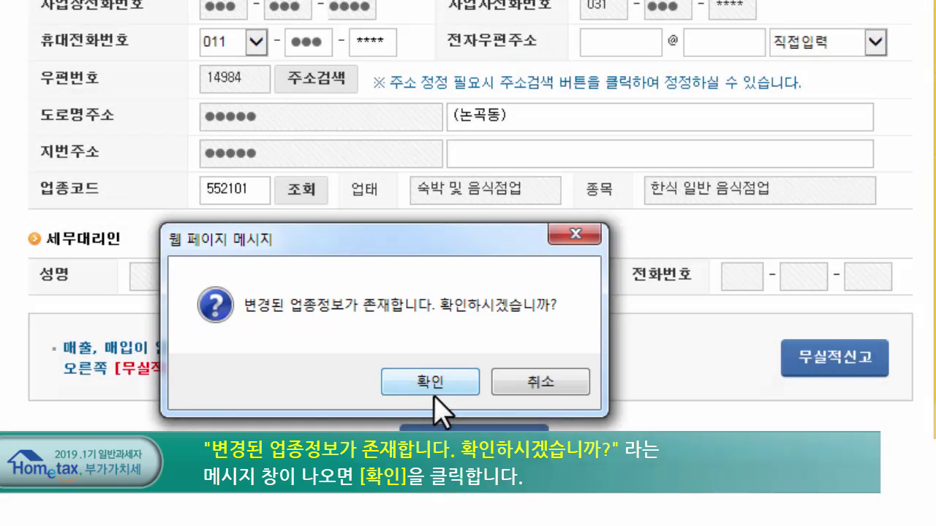
left_click(430, 382)
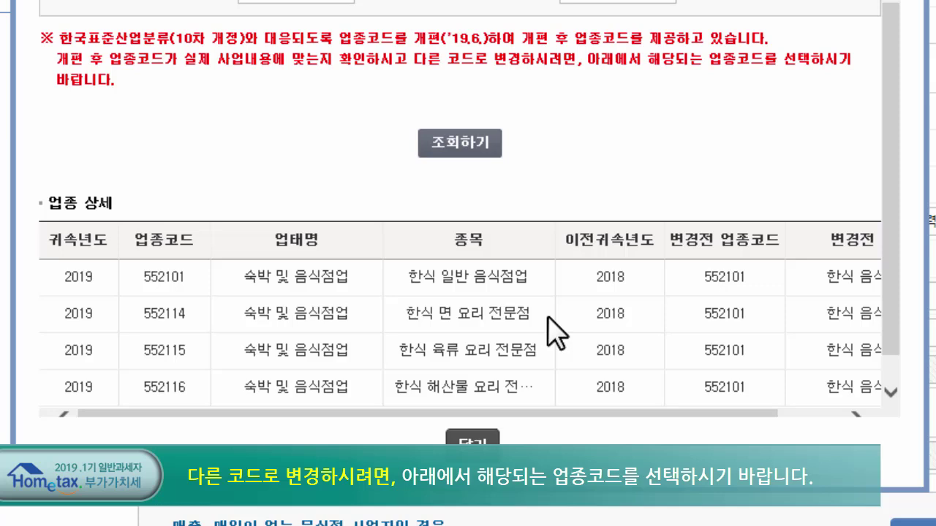
left_click(341, 359)
left_click(501, 316)
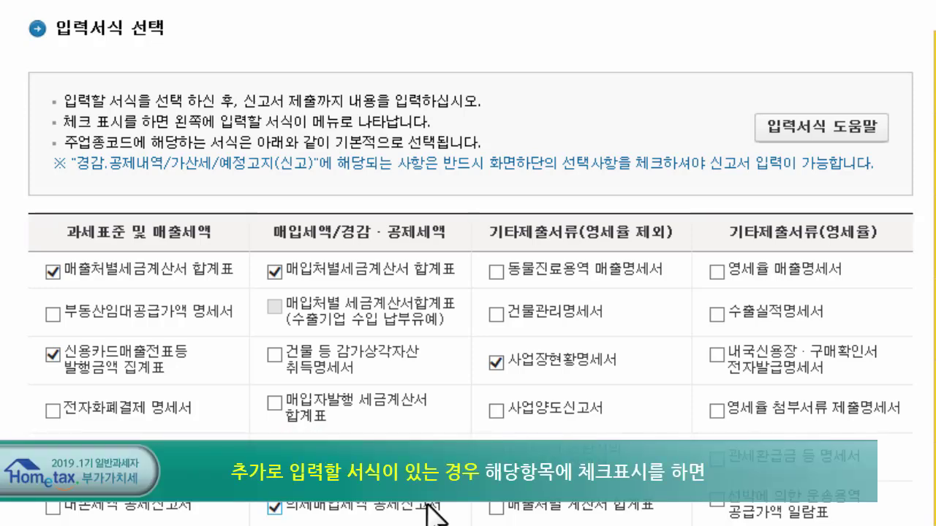
Step: Add 건물 등 감가상각자산 취득명세서 and 공제받지못할 매입세액 명세서 to the input forms, and save the form selection
scroll(427, 505, "down", 2)
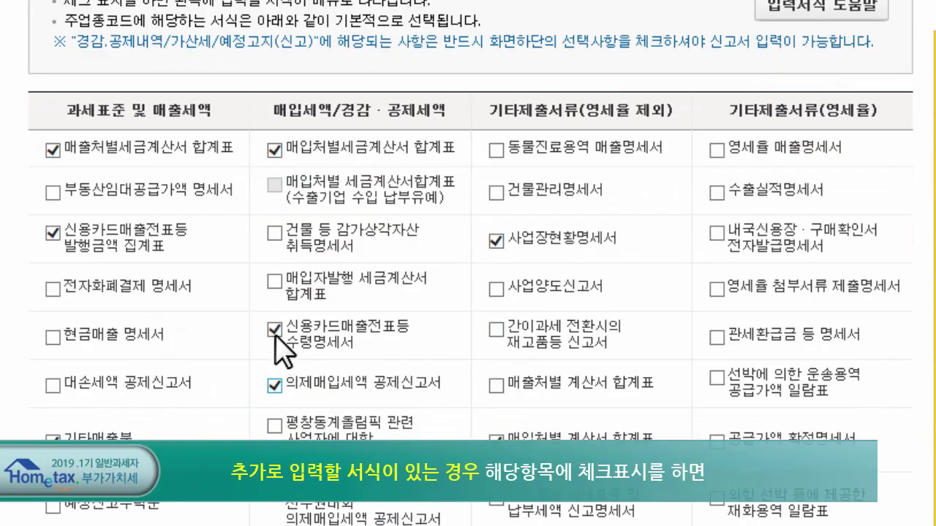
left_click(275, 233)
scroll(372, 414, "down", 6)
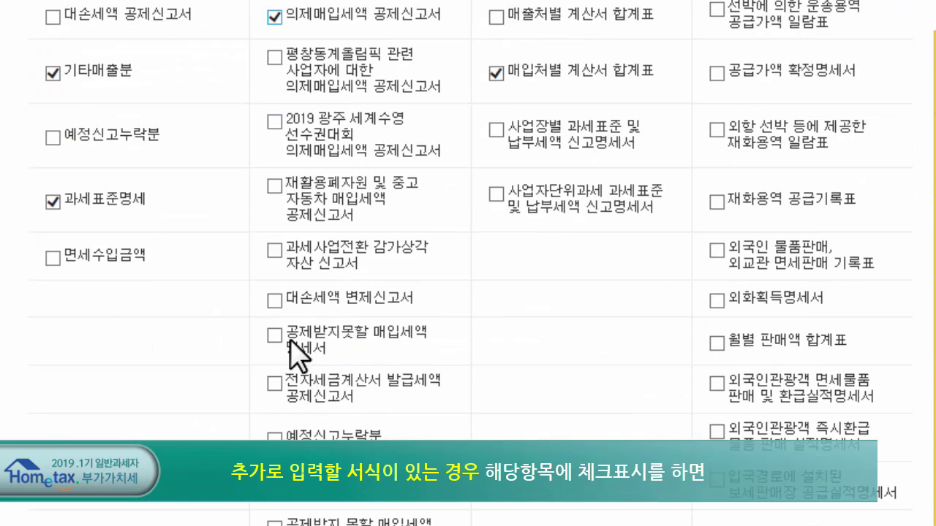
left_click(269, 338)
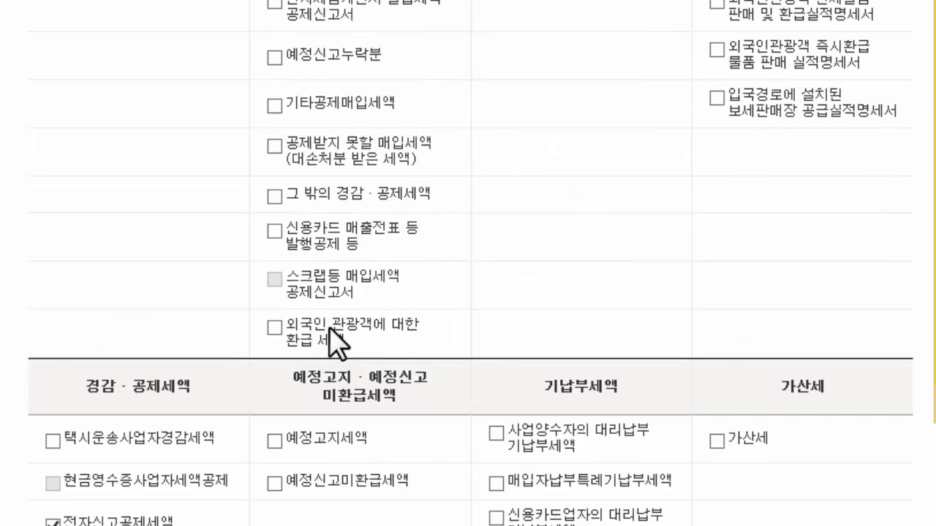
scroll(333, 342, "down", 3)
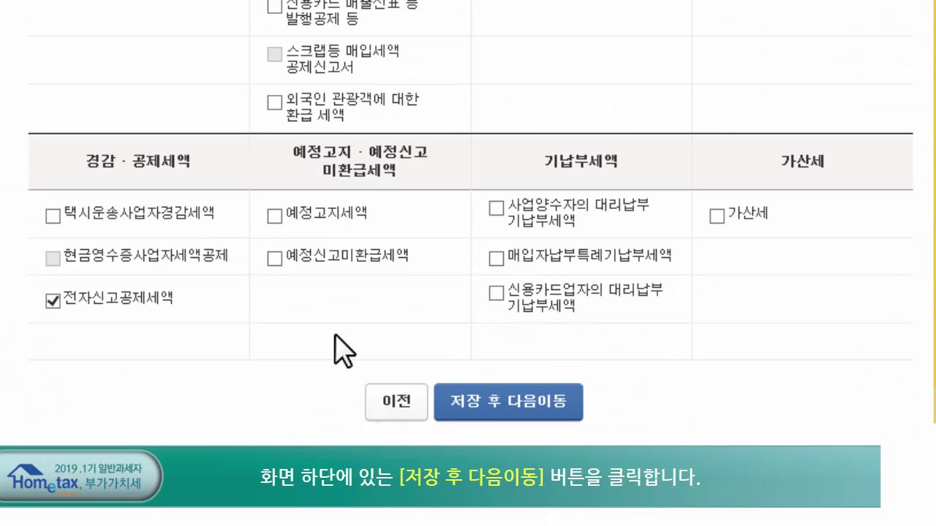
left_click(496, 413)
left_click(419, 371)
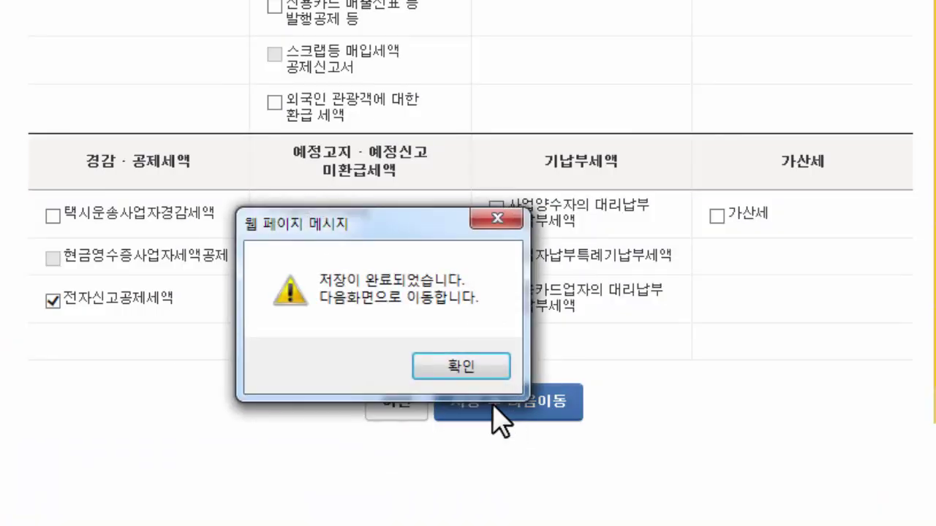
left_click(462, 374)
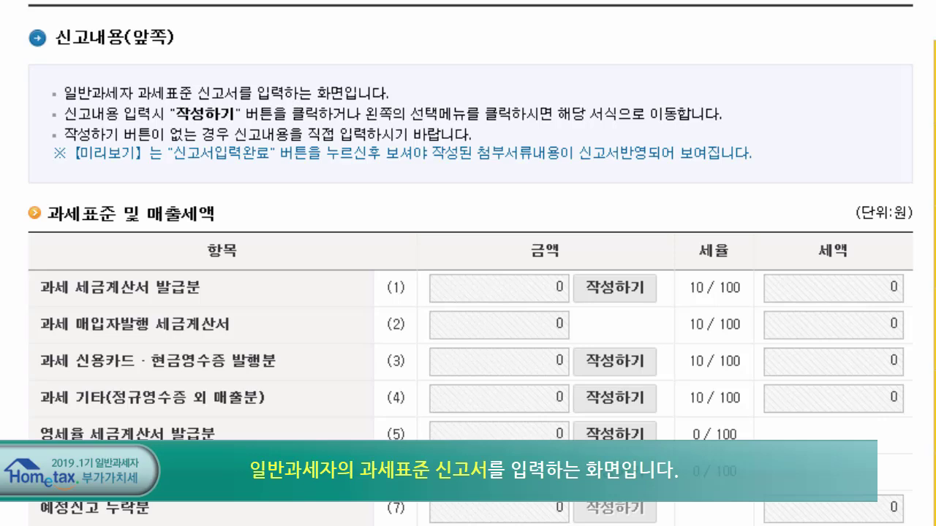
Step: Open the 신용카드매출금액등 발행금액집계표 through the entry form for item (3), taxable credit card and cash receipt sales
scroll(468, 292, "down", 2)
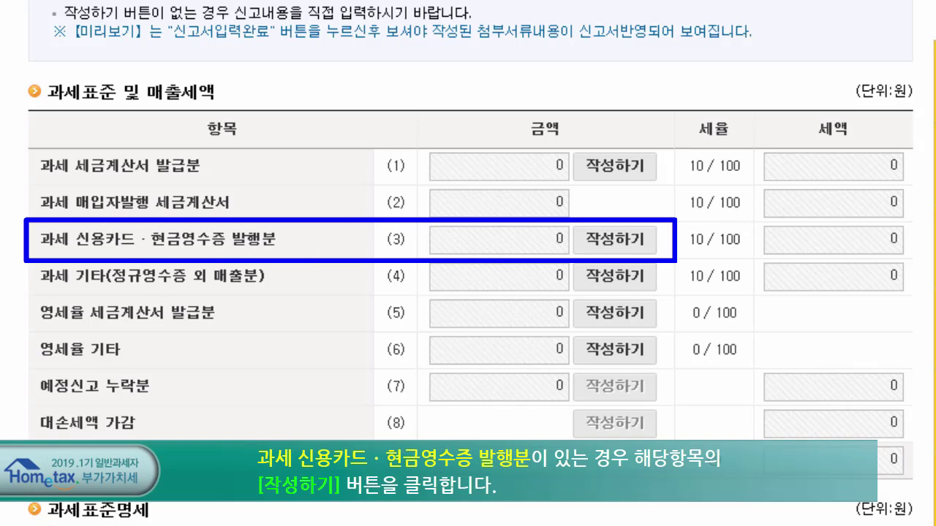
left_click(601, 245)
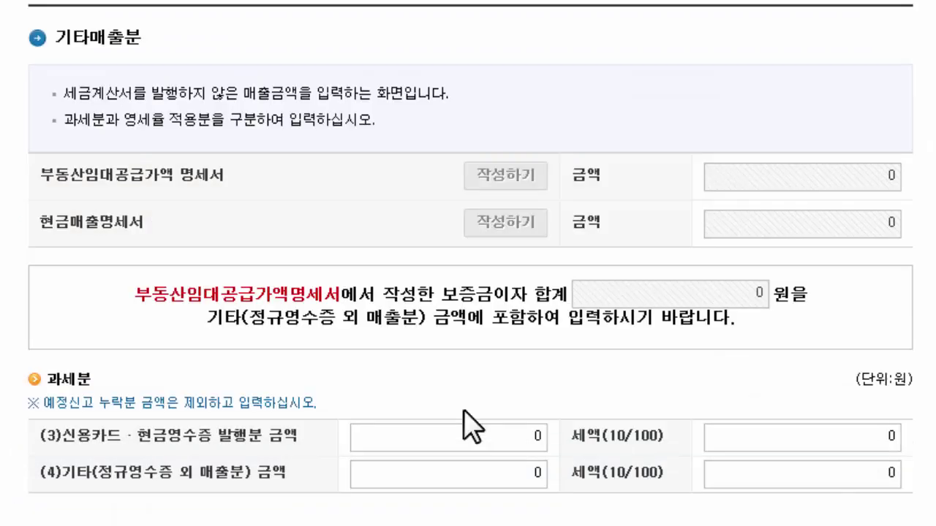
scroll(472, 427, "down", 5)
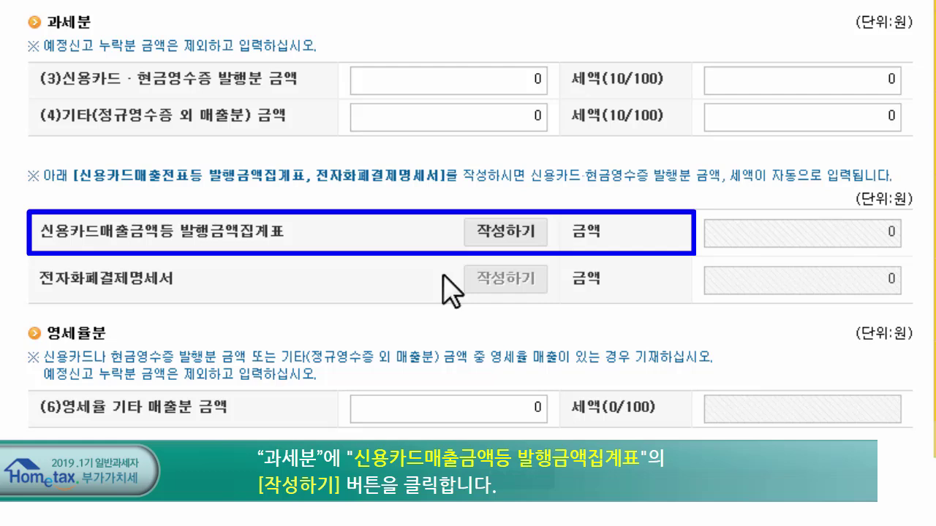
left_click(491, 241)
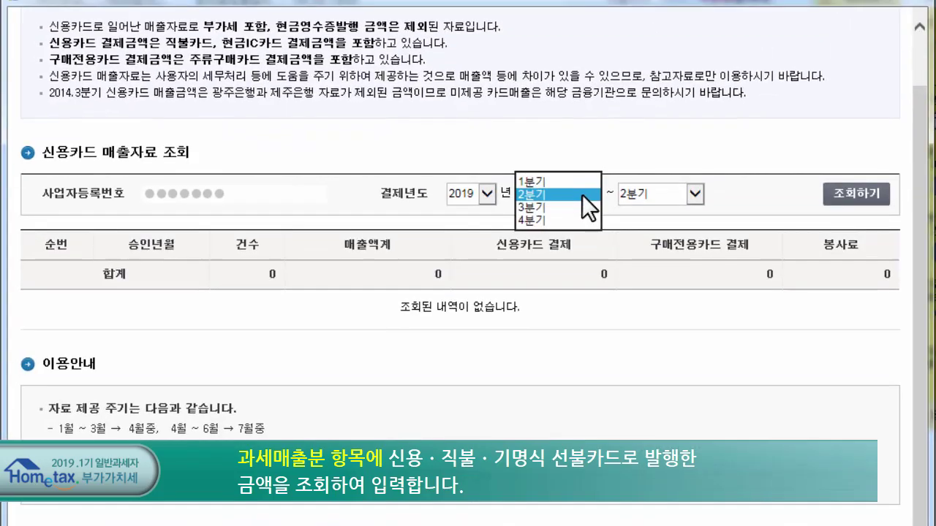
Step: Look up the credit card sales for the first to second quarter of 2019 and the cash receipt sales for 2019
left_click(573, 185)
left_click(861, 193)
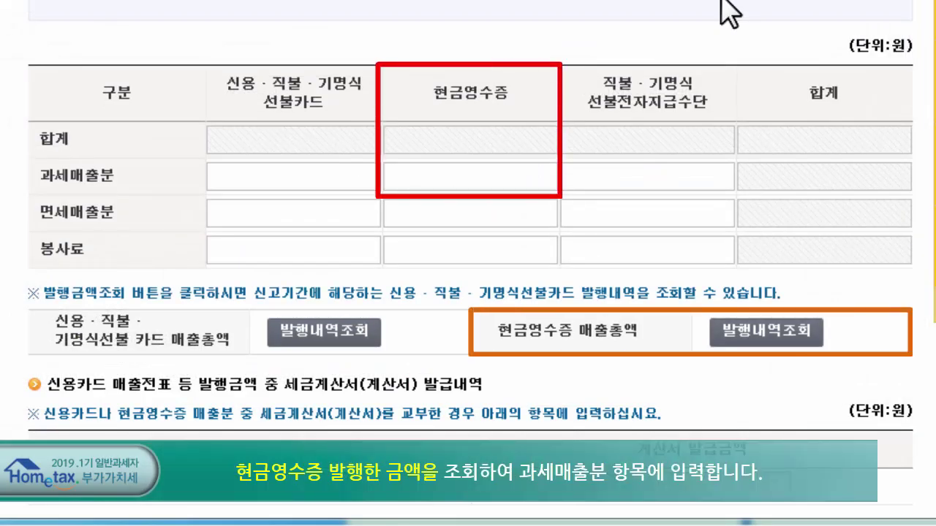
left_click(762, 332)
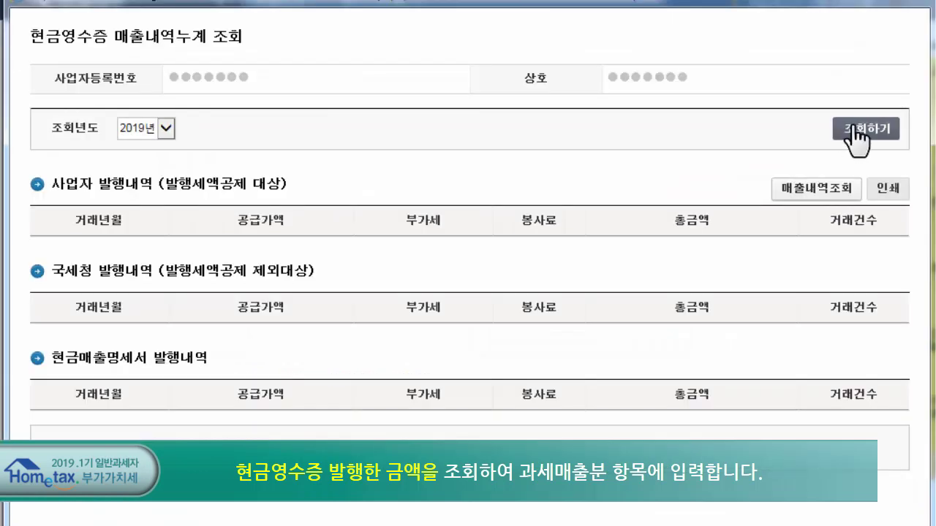
left_click(844, 125)
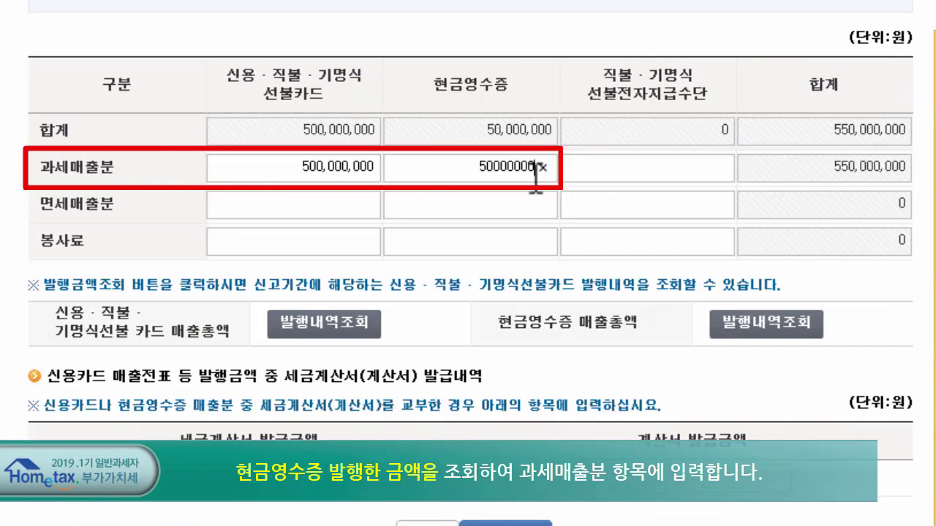
Step: Enter taxable sales (과세매출분) of 500,000,000 for cards and 50,000,000 for cash receipts, and complete the issuance summary
left_click(596, 205)
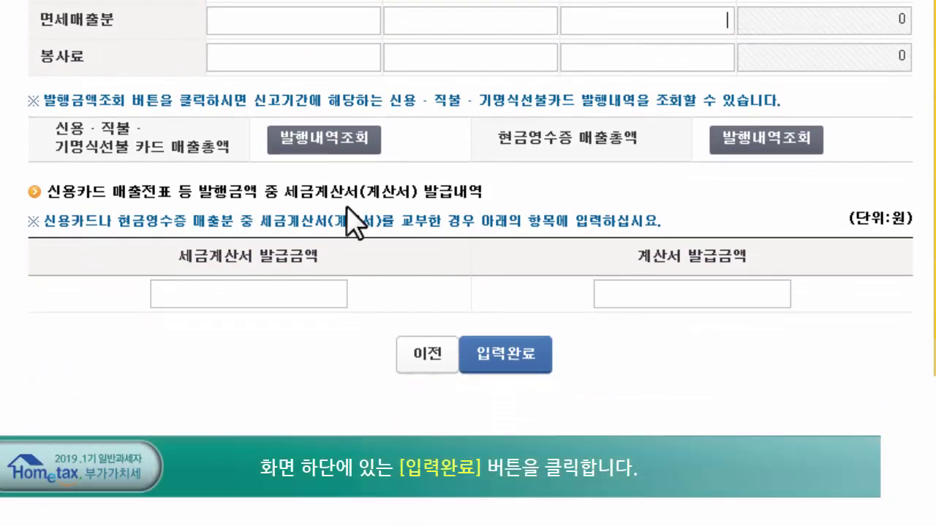
left_click(495, 367)
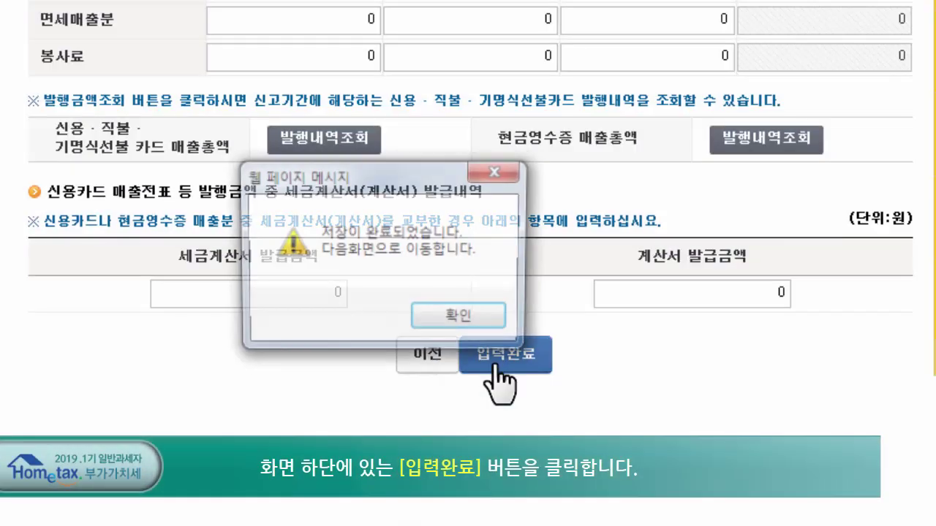
left_click(464, 335)
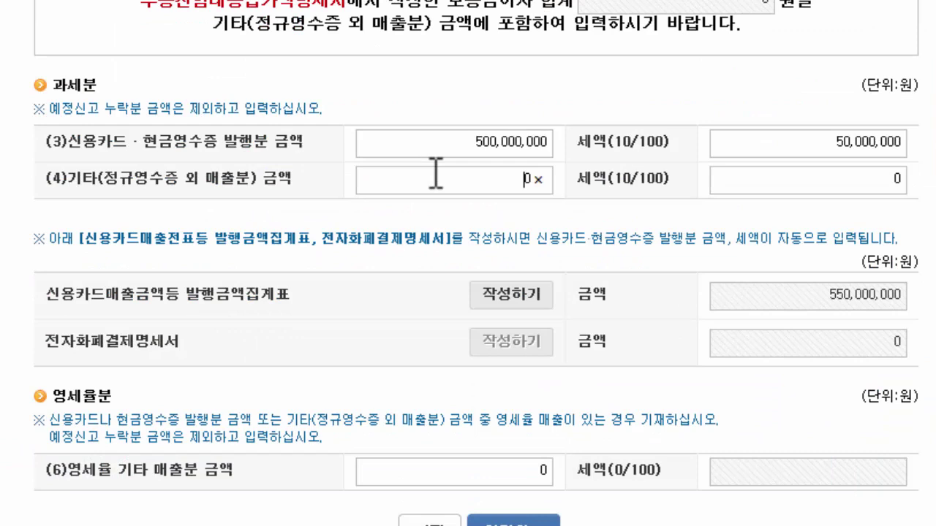
Step: Set item (4), other taxable sales without regular receipts, to 50,000,000 and complete the 기타매출분 form
double_click(436, 174)
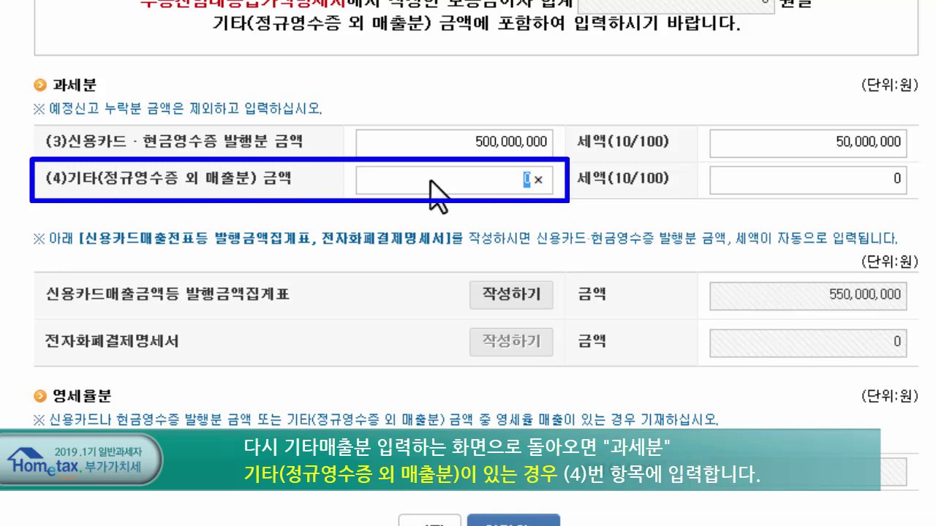
type("50000000")
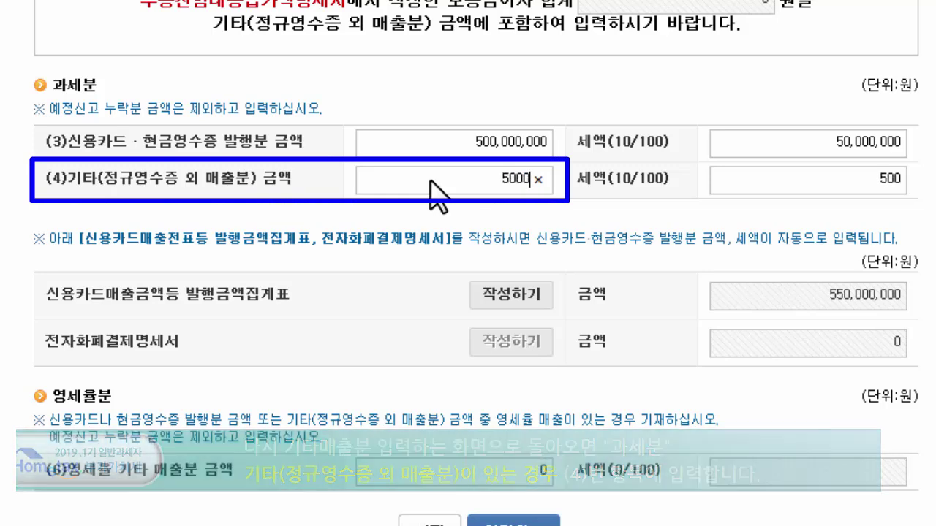
left_click(456, 238)
scroll(456, 238, "down", 2)
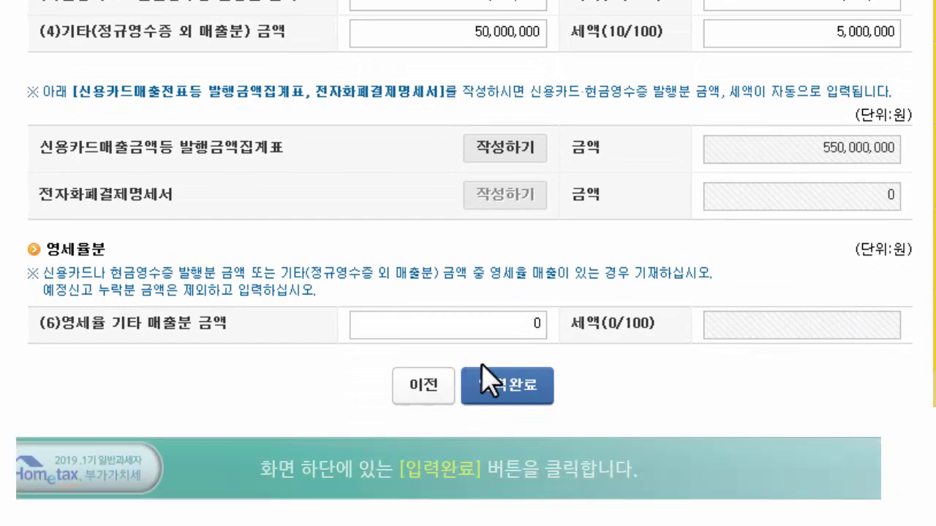
left_click(499, 387)
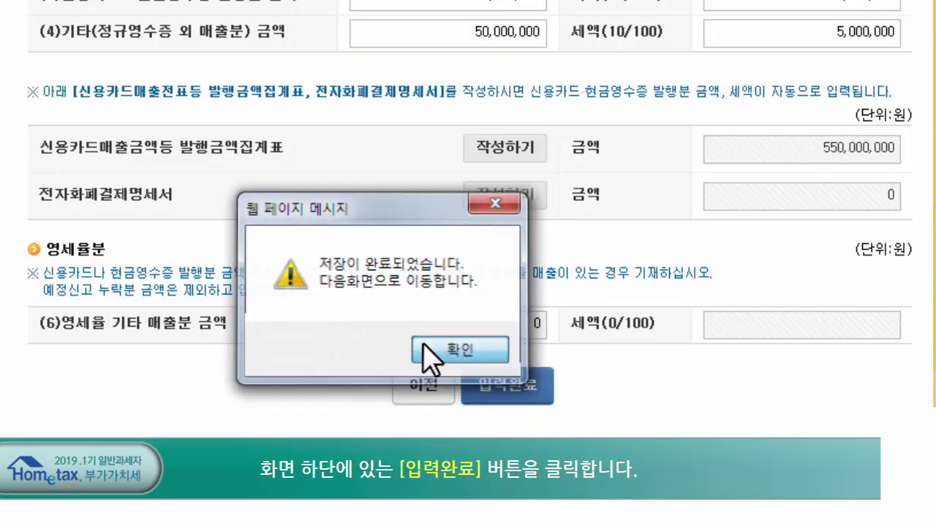
left_click(459, 350)
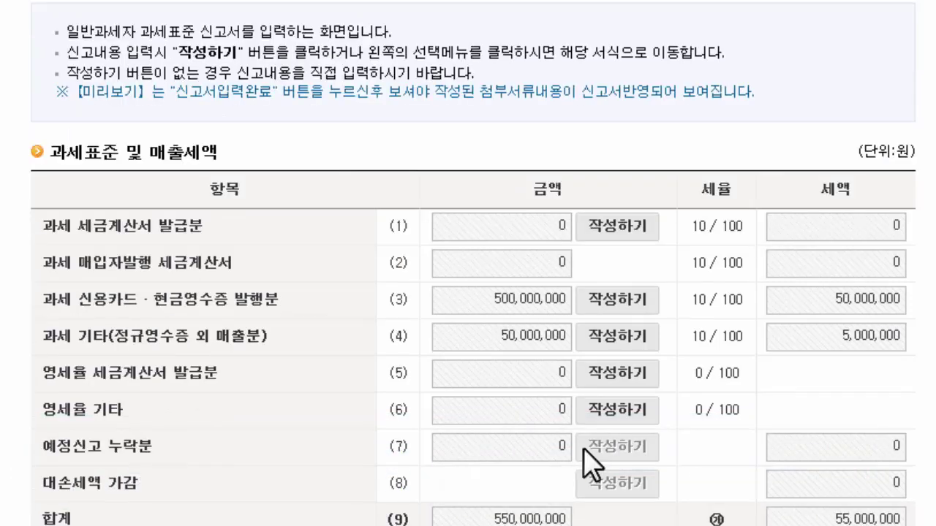
Step: Fill in the tax base statement (과세표준명세) with 550,000,000 for industry code 552115 and save it
scroll(716, 359, "down", 3)
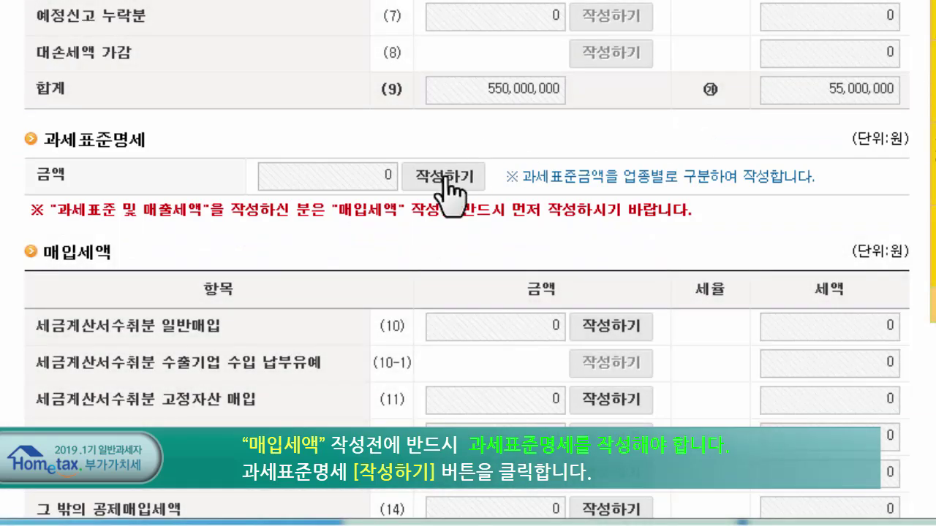
left_click(443, 175)
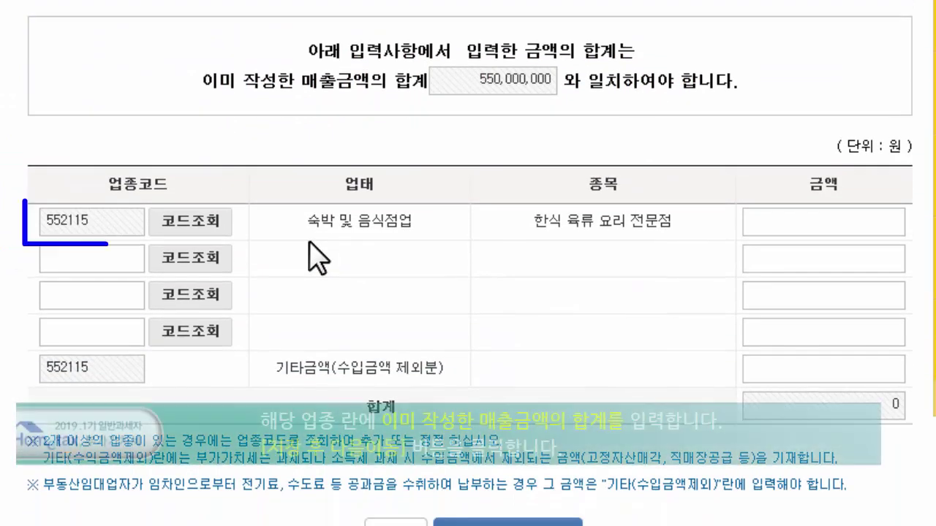
left_click(794, 215)
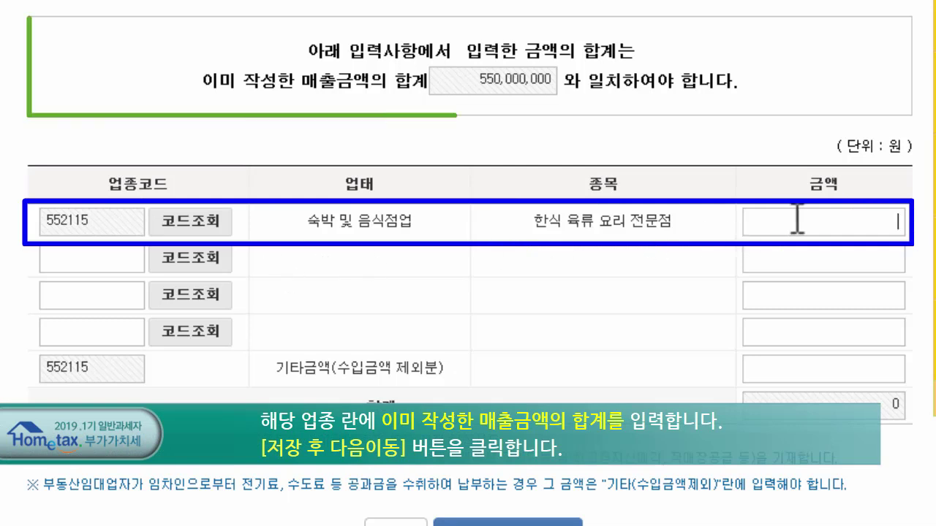
type("550000000")
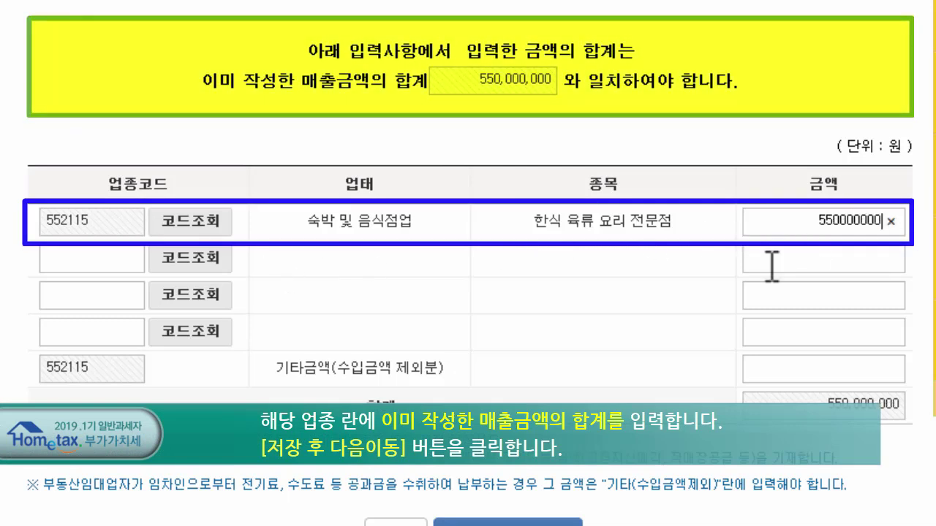
left_click(614, 354)
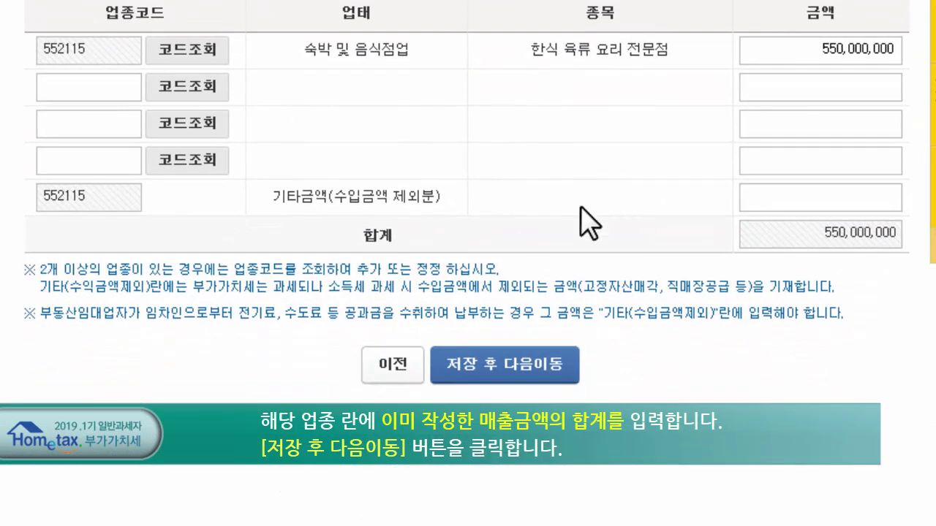
left_click(535, 374)
left_click(362, 213)
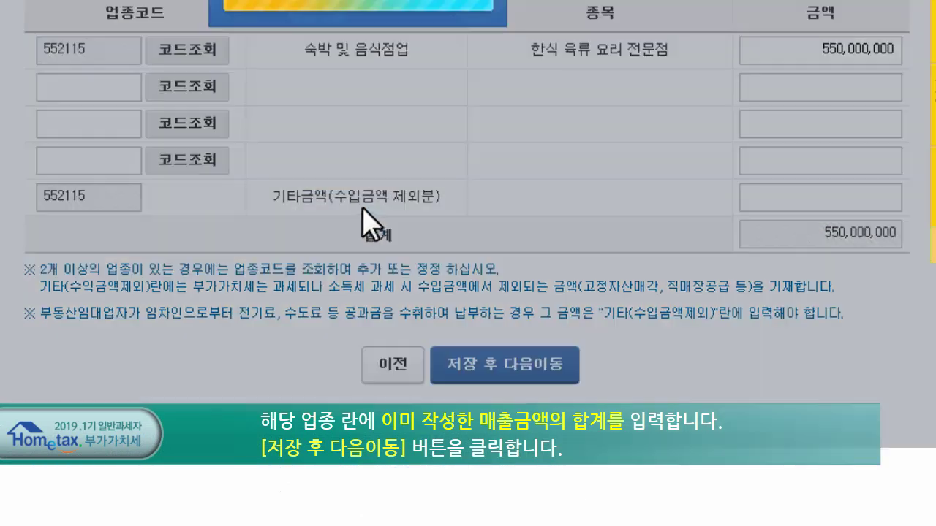
left_click(432, 204)
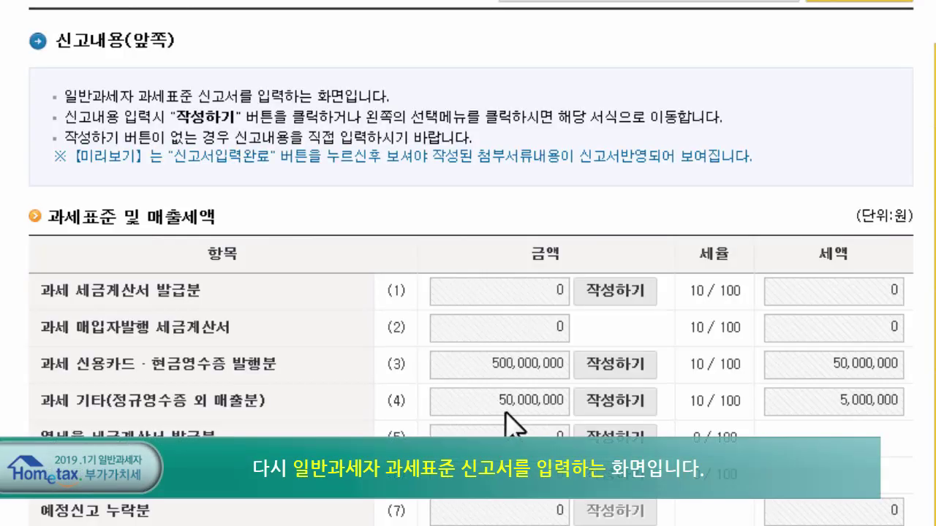
Step: Open item (10), general purchases with tax invoices, and enter electronic invoices from 30 business-registered suppliers: 100 invoices, taxable supply value 200,000,000
scroll(515, 424, "down", 9)
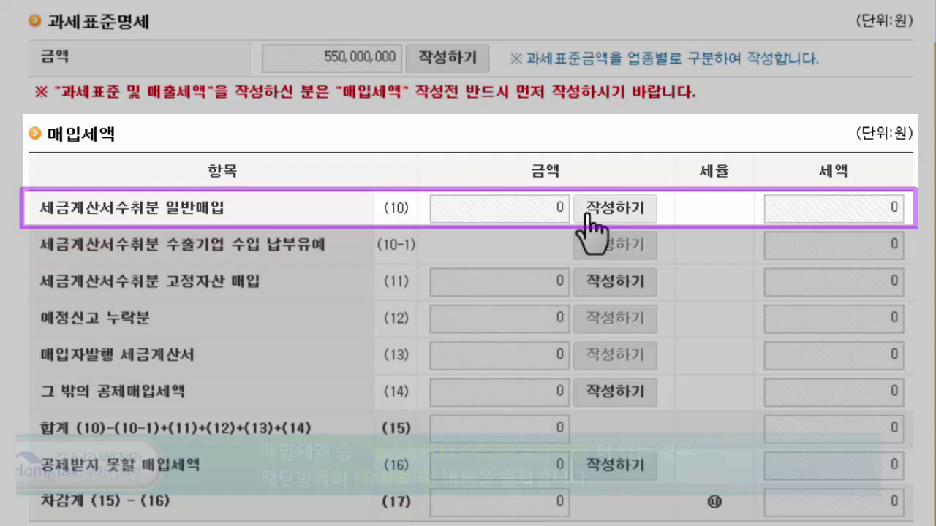
left_click(589, 210)
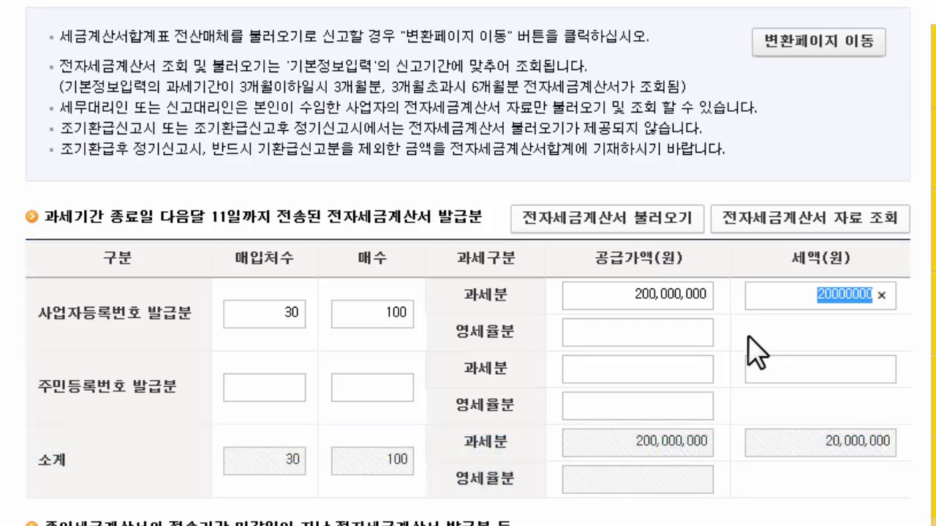
Step: Add a taxable (과세분) supplier entry for non-electronic tax invoices with 6 invoices and a supply value of 6,000,000
scroll(700, 355, "down", 6)
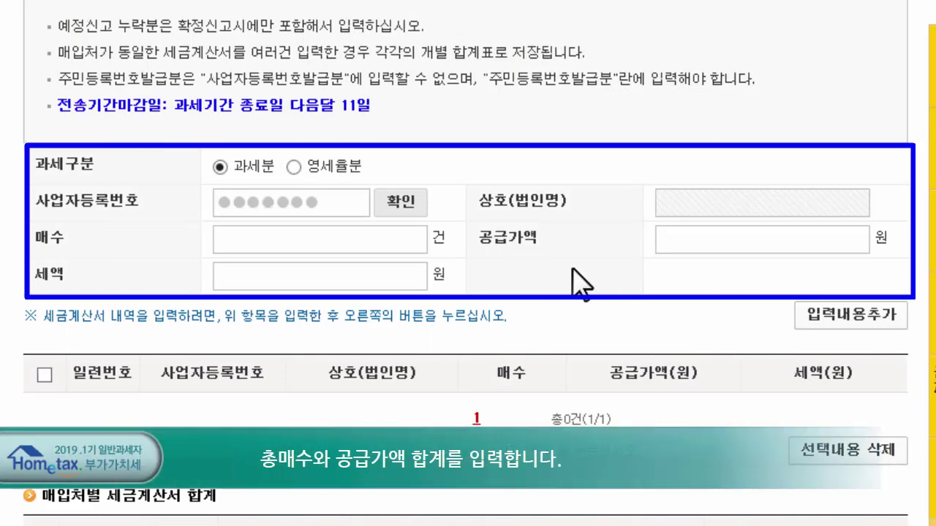
type("6")
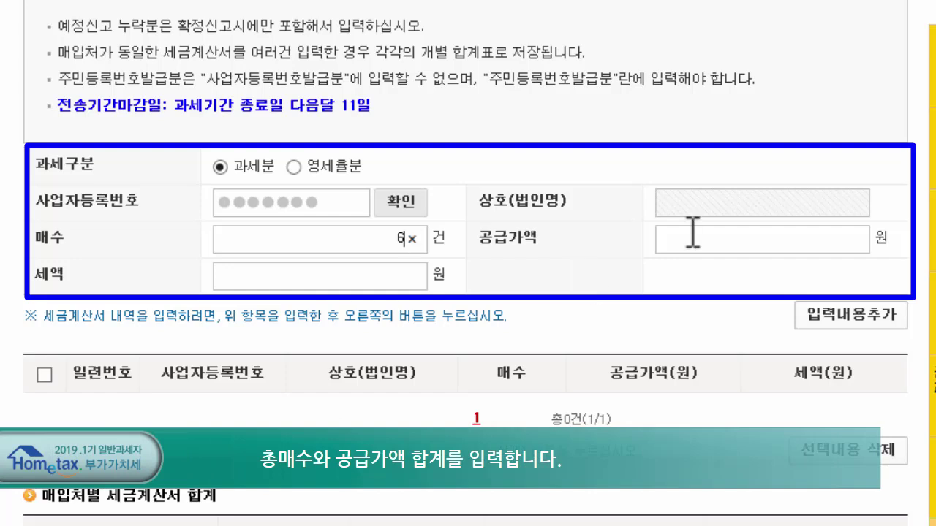
left_click(692, 236)
type("6000000")
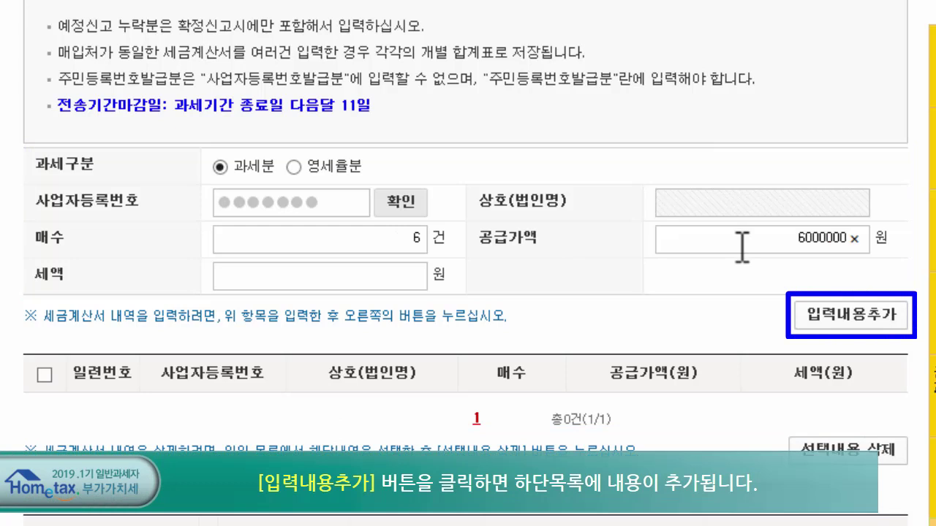
left_click(848, 316)
left_click(371, 516)
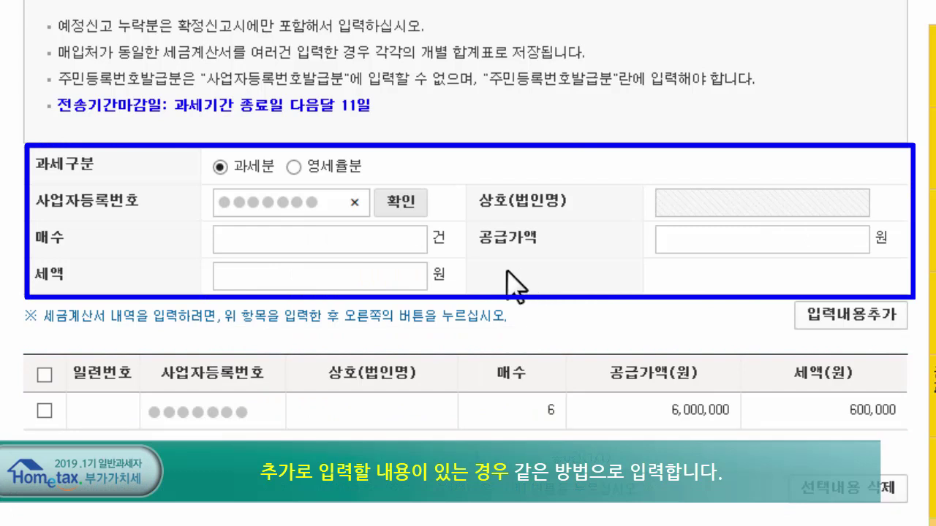
Step: Verify and add a second supplier with 10 invoices and a supply value of 10,000,000, and complete the purchase tax invoice form
left_click(394, 203)
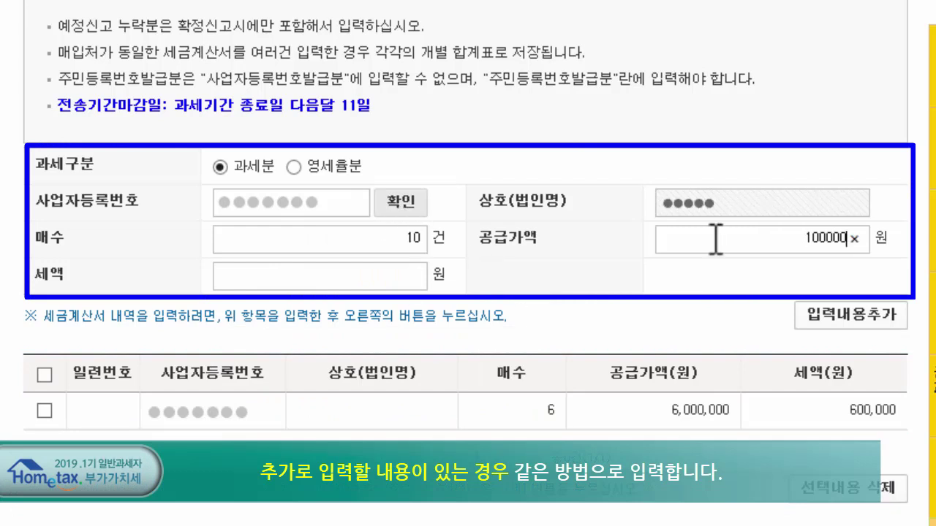
type("0000000")
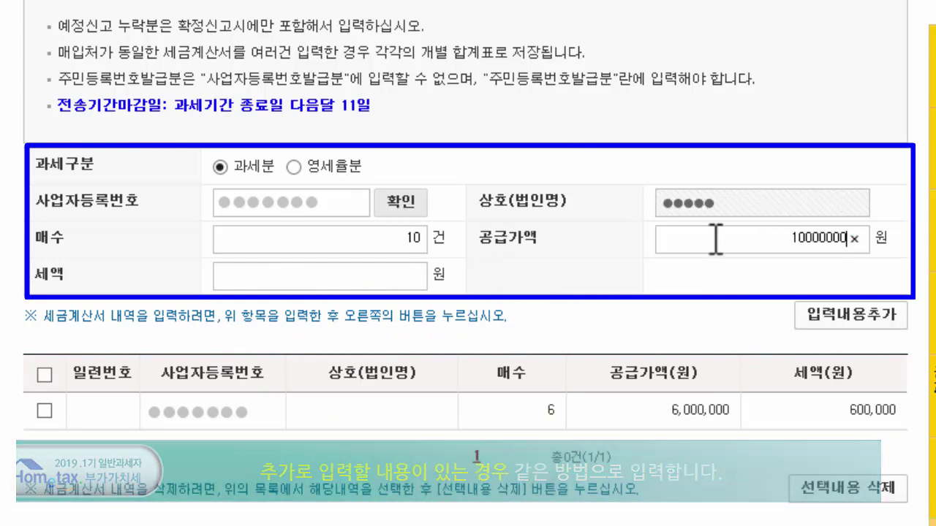
key("Tab")
left_click(877, 316)
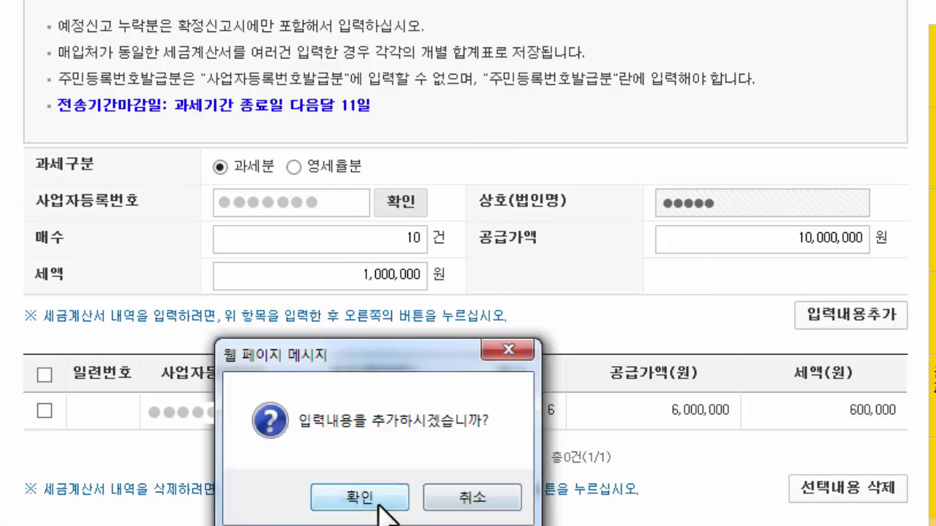
left_click(436, 491)
scroll(525, 380, "down", 4)
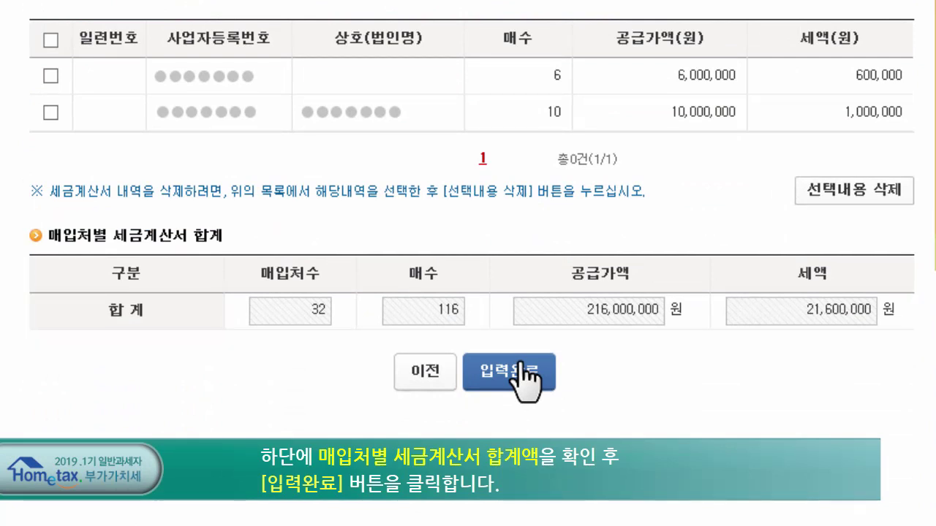
left_click(504, 359)
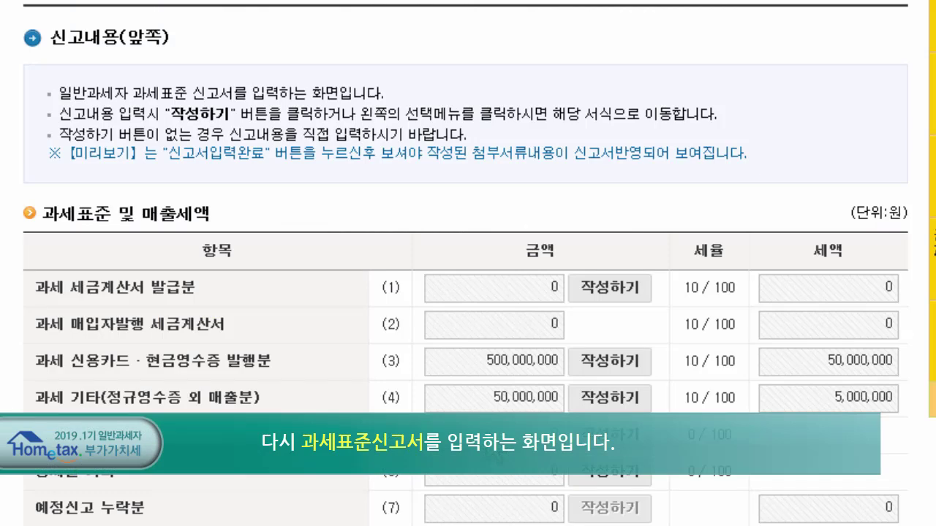
Step: Open item (11), fixed asset purchases, and enter 10 items with supply value 40,000,000 for other depreciable assets (그 밖의 감가상각자산)
scroll(571, 467, "down", 8)
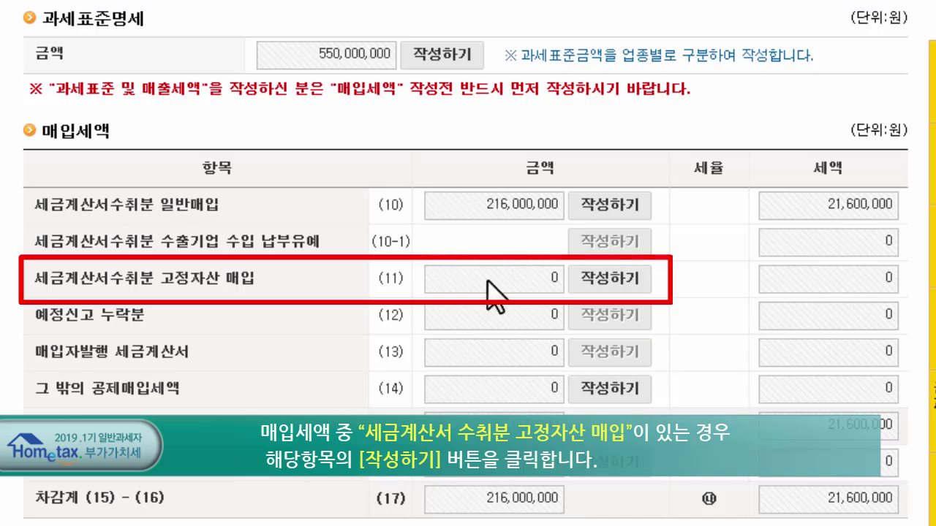
left_click(598, 284)
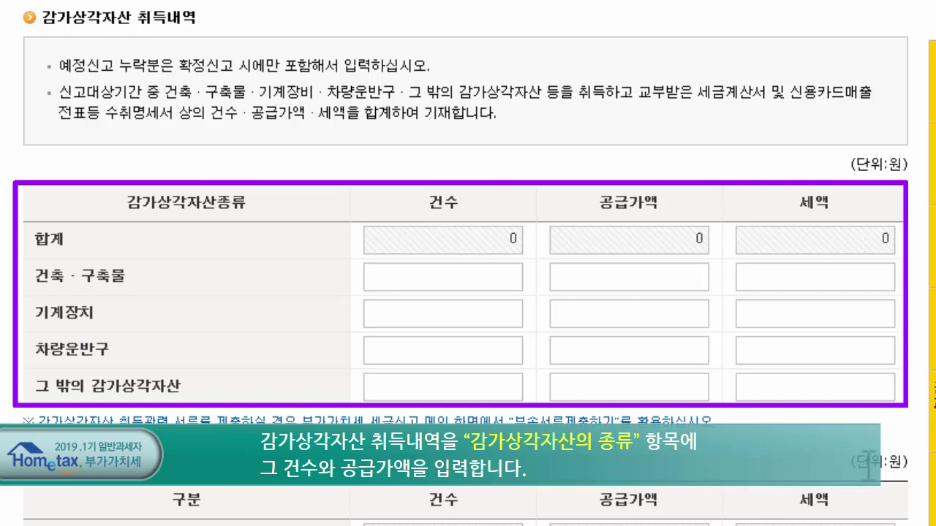
type("3")
left_click(663, 392)
type("40000000")
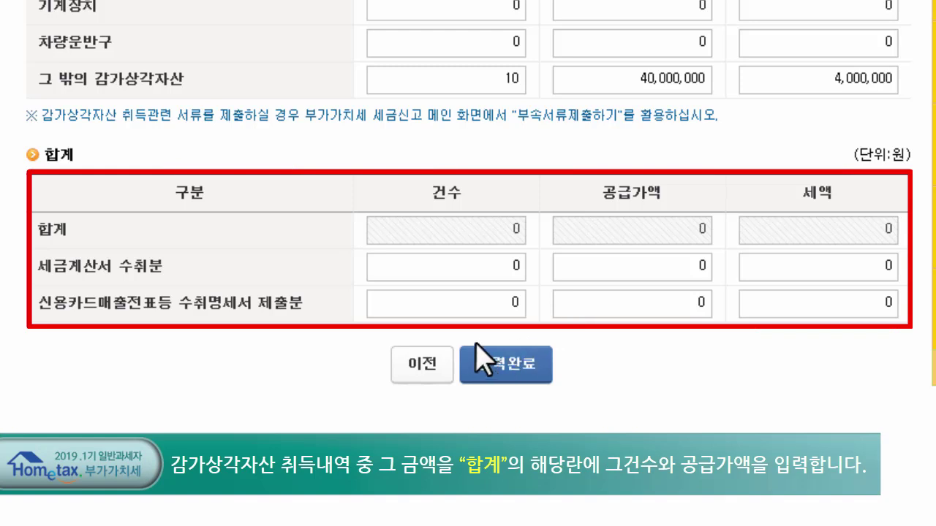
Step: Set the credit card slip submission row of the 합계 table to 10 items and 40,000,000, and complete the depreciable asset form
left_click(505, 305)
key("BackSpace")
type("10")
double_click(656, 302)
type("40,000,000")
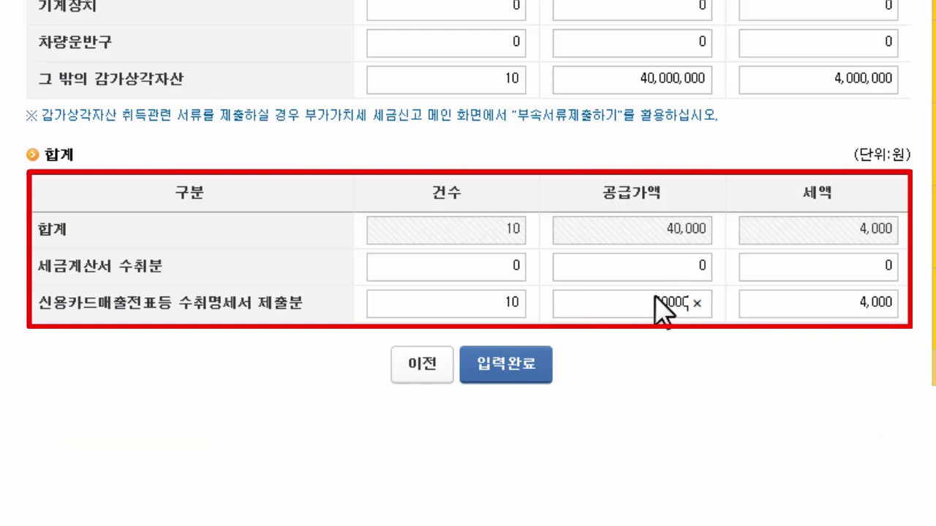
left_click(753, 424)
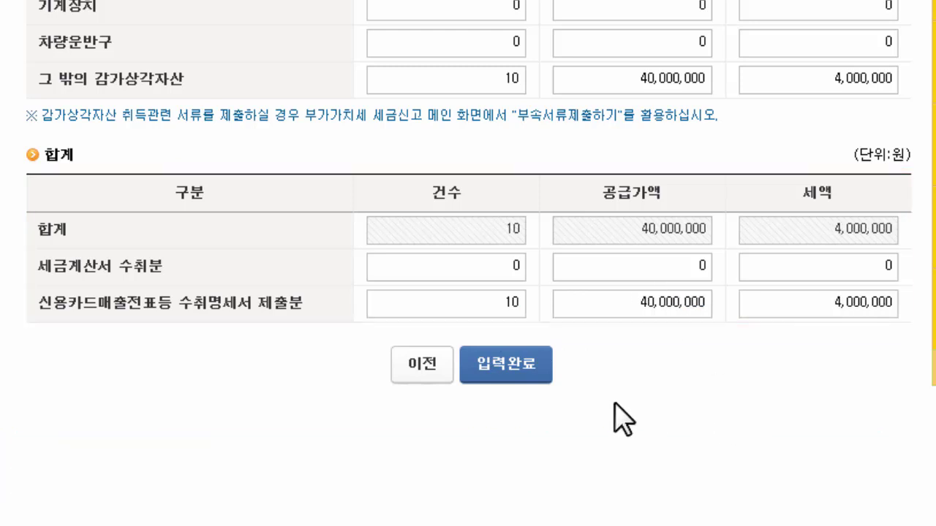
left_click(542, 374)
left_click(439, 329)
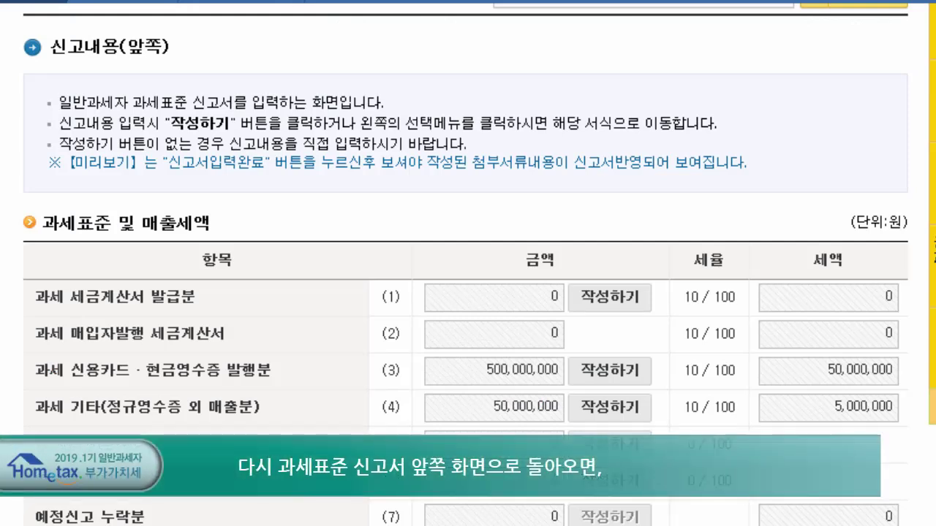
Step: Open item (14), other deductible input tax (그 밖의 공제매입세액), and its credit card slip statement for general purchases (일반매입)
scroll(468, 292, "down", 2)
scroll(538, 512, "down", 7)
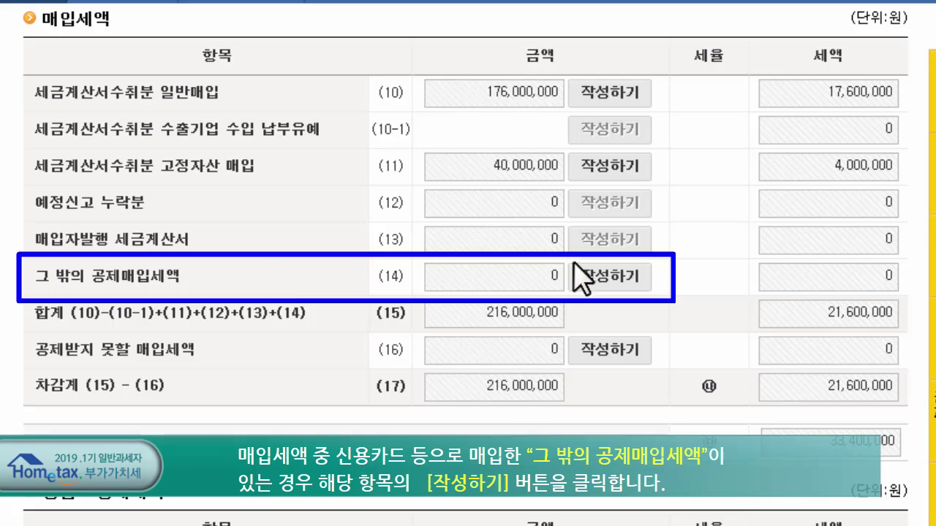
left_click(613, 278)
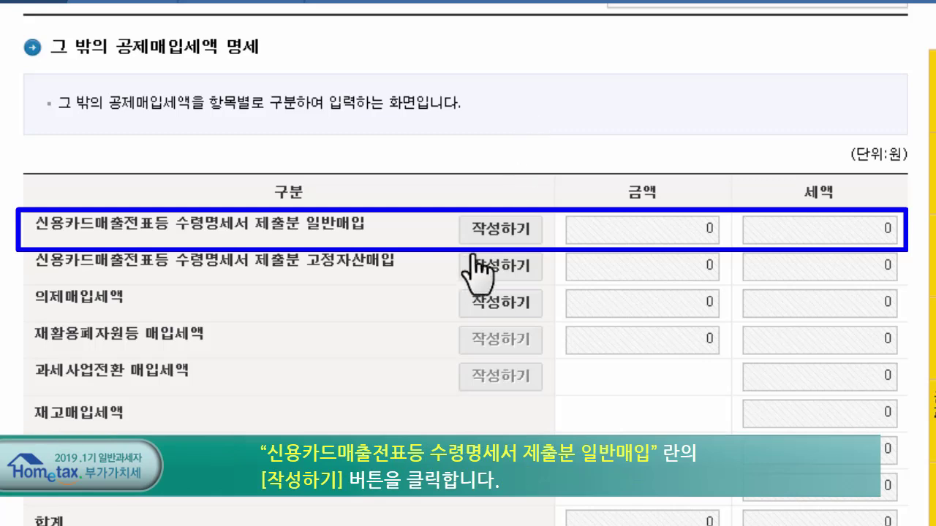
left_click(501, 230)
left_click(379, 520)
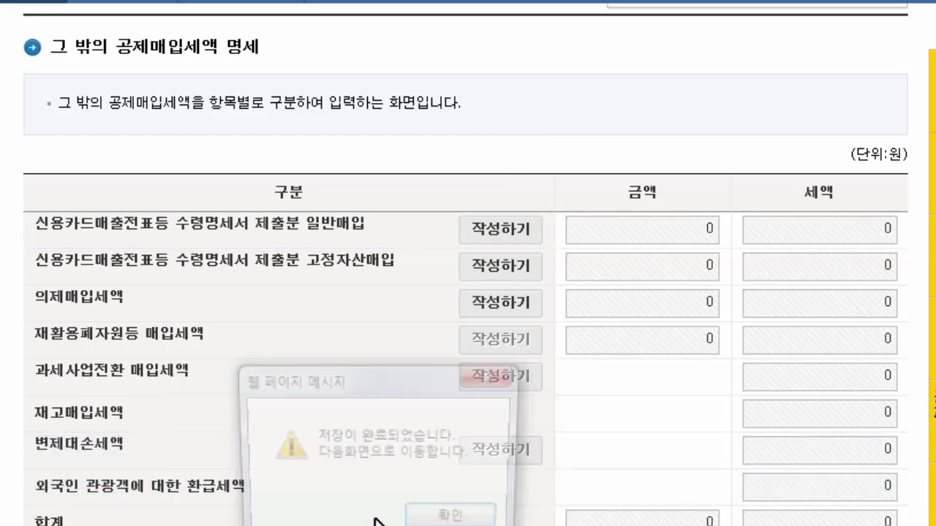
left_click(429, 518)
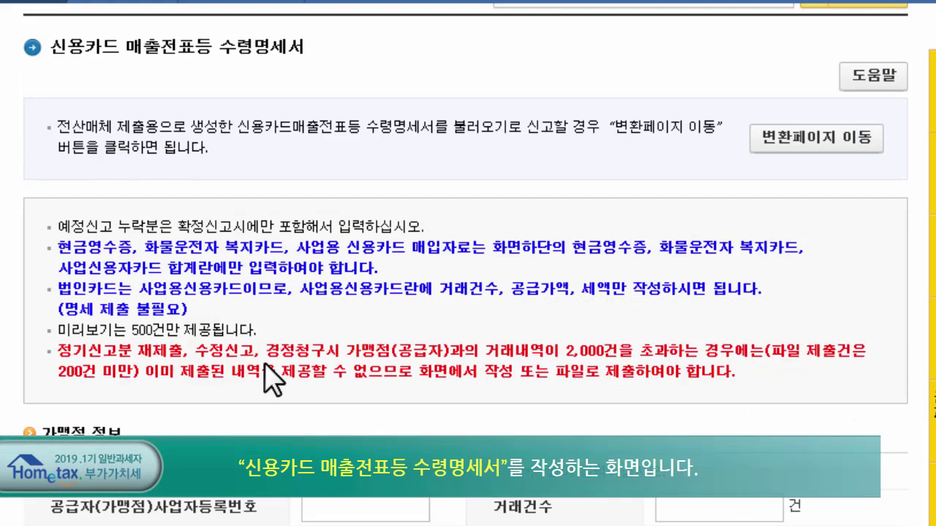
Step: Enter the 16-digit card number and the supplier's business registration number in the merchant information (가맹점 정보)
scroll(439, 307, "down", 5)
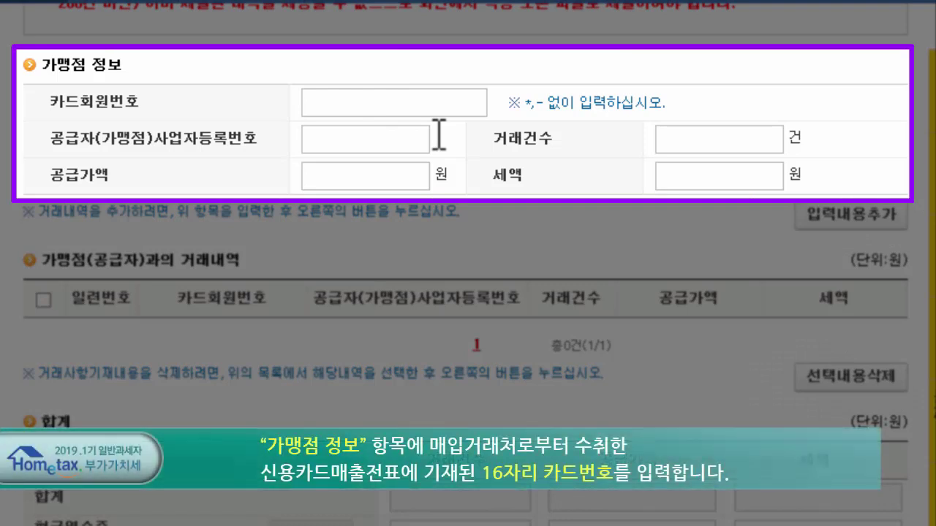
left_click(476, 108)
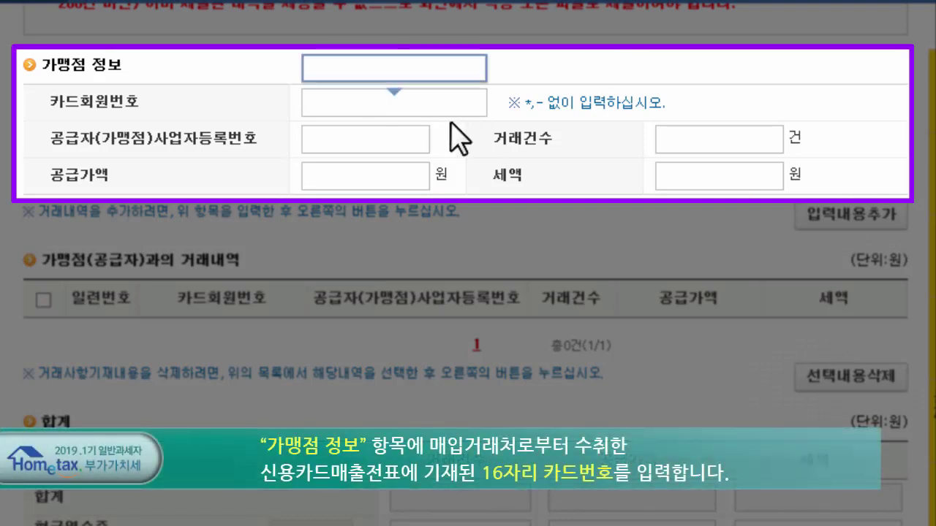
type("1234567890123456")
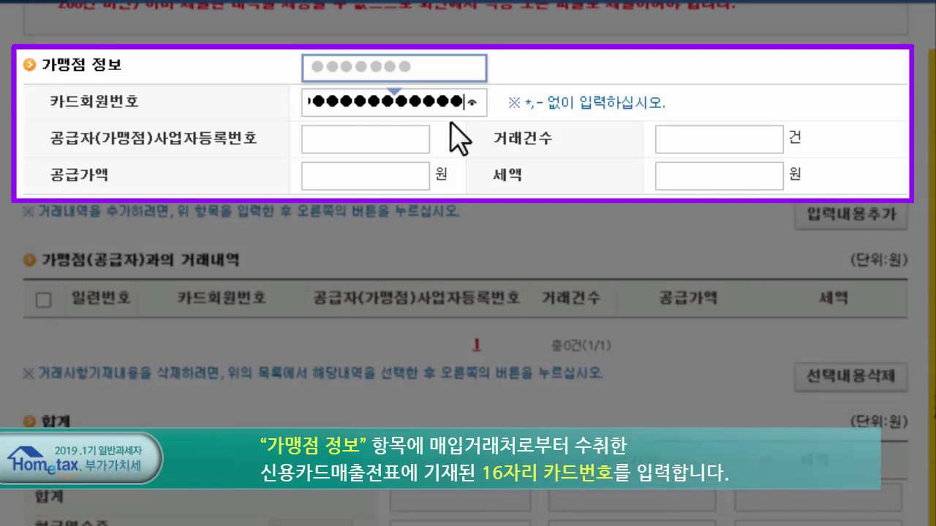
left_click(388, 140)
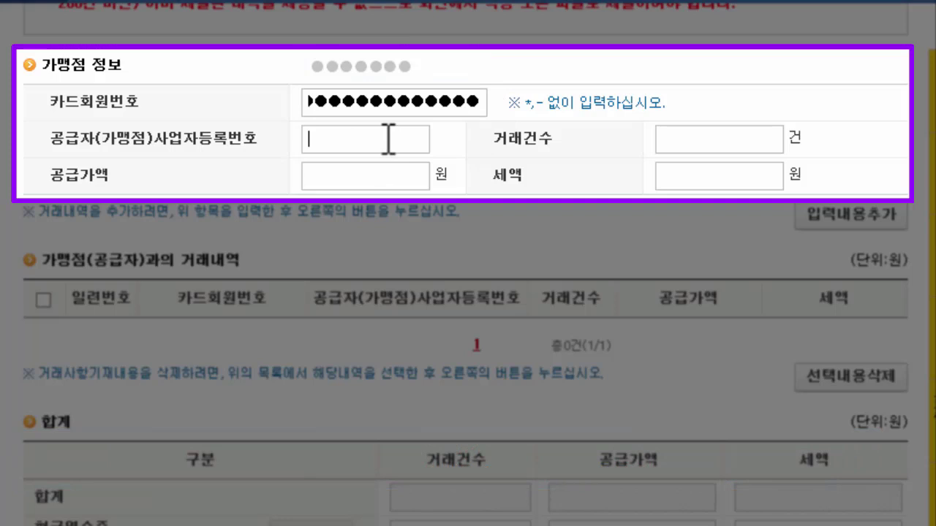
type("●●●●●●●")
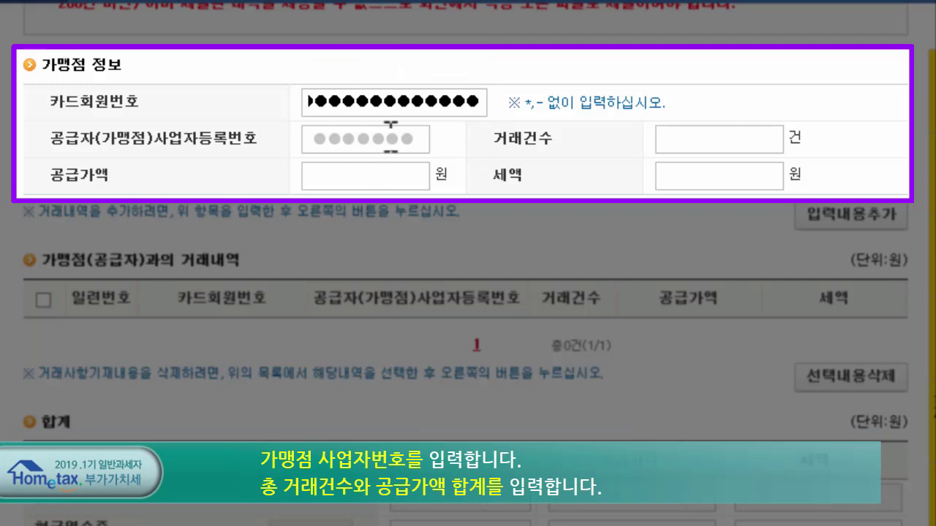
Step: Set the merchant's transaction count to 20 and supply value to 50,000,000, and add the entry to the transaction list
left_click(715, 137)
type("20")
left_click(376, 167)
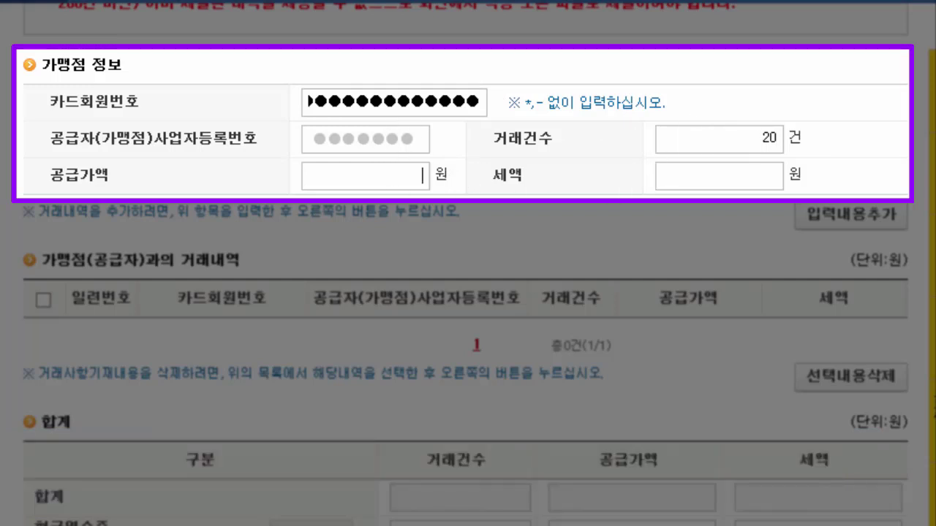
type("50000000")
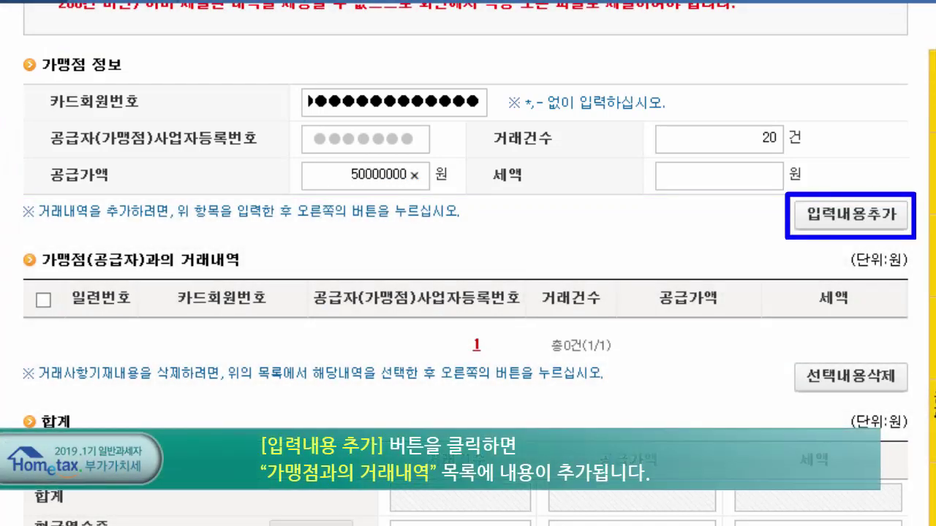
left_click(687, 249)
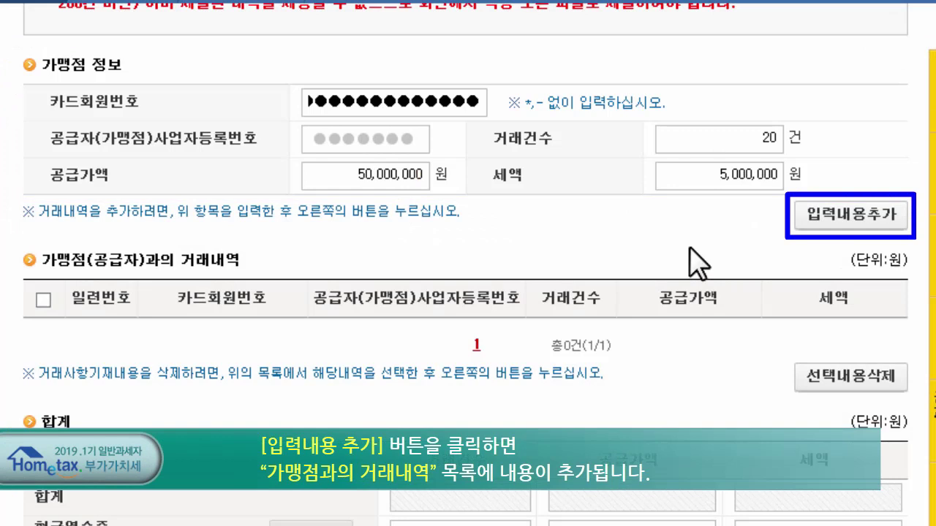
left_click(848, 214)
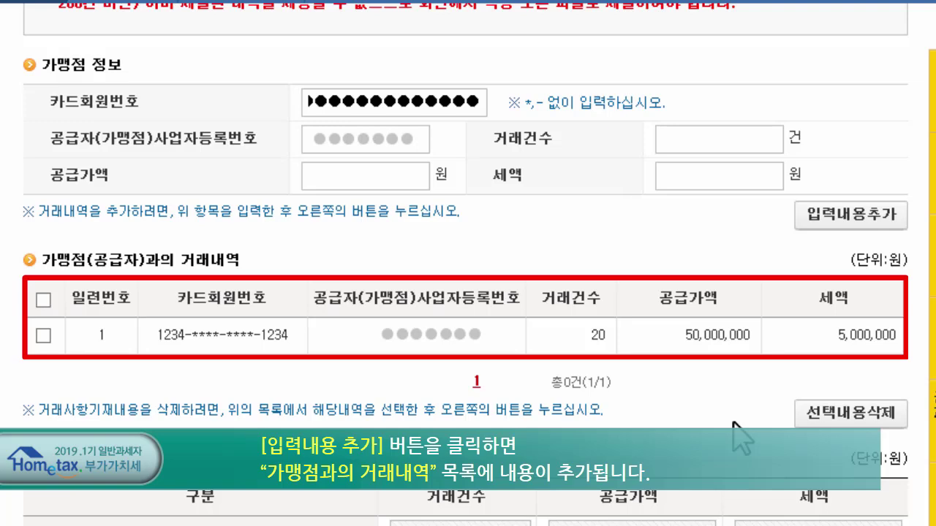
Step: Complete the credit card slip receipt statement and return to the other deductible input tax details
scroll(735, 434, "down", 5)
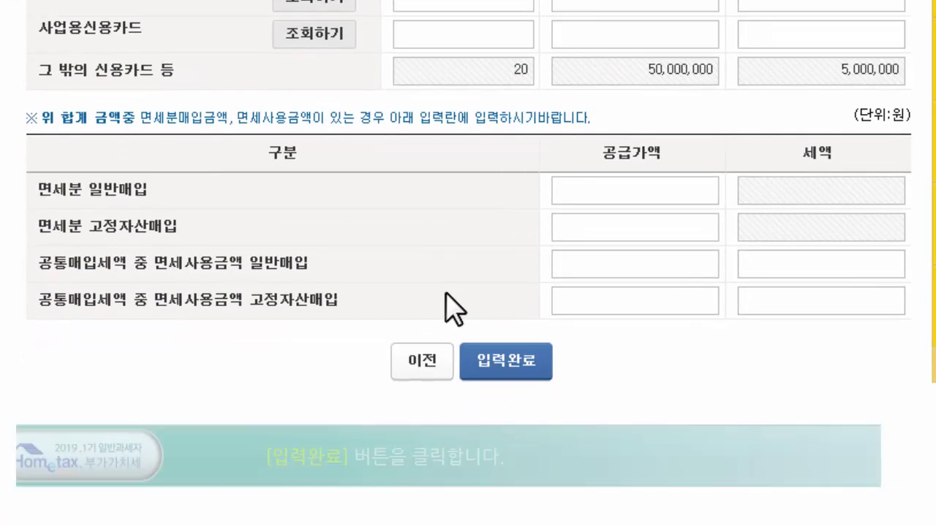
left_click(495, 362)
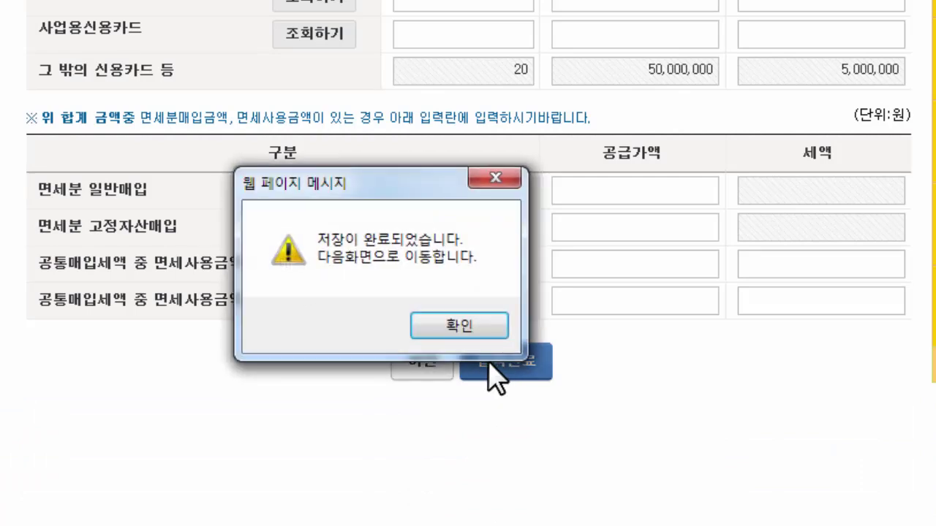
left_click(459, 328)
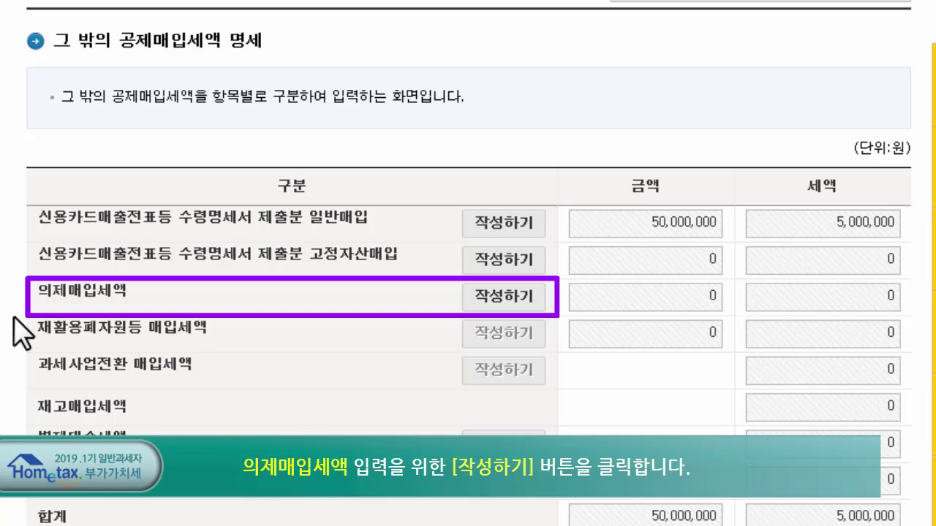
Step: Save the other deductible input tax details and open the deemed input tax (의제매입세액) form
left_click(489, 301)
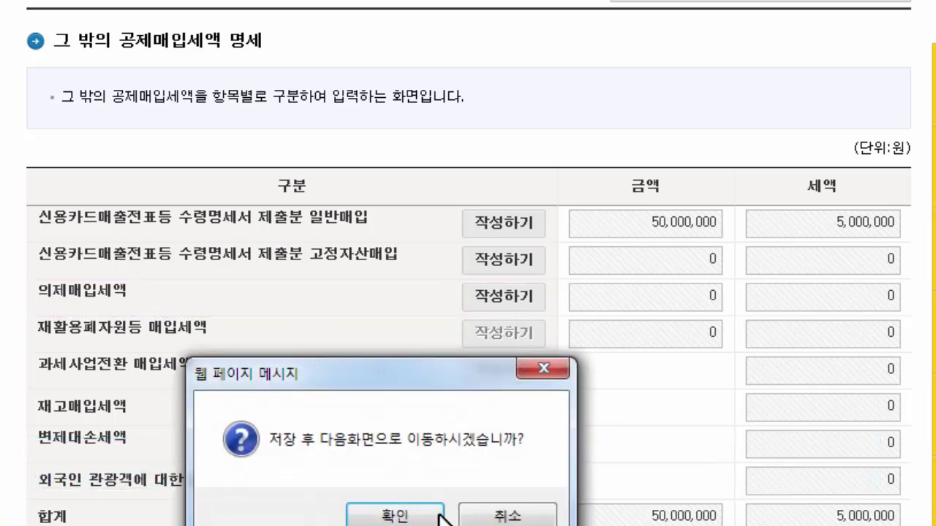
left_click(411, 516)
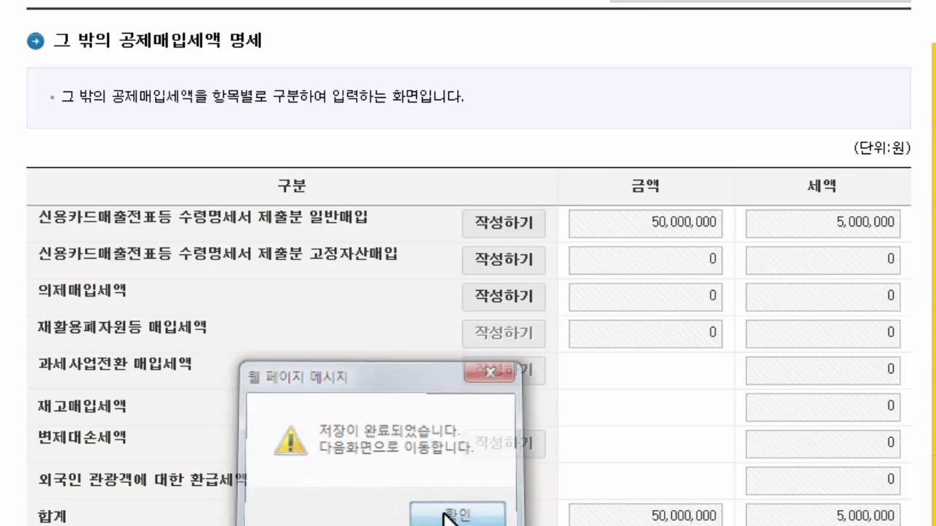
left_click(447, 515)
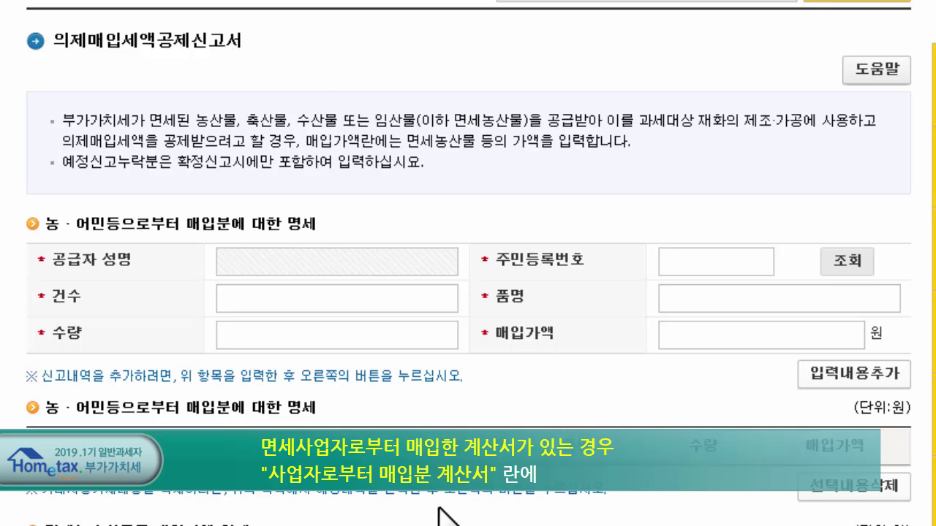
Step: In the business invoice purchases row (사업자로부터 매입분 계산서), enter 20 suppliers, 40 transactions and a purchase value of 150,000,000 with the 8/108 rate
scroll(608, 373, "down", 5)
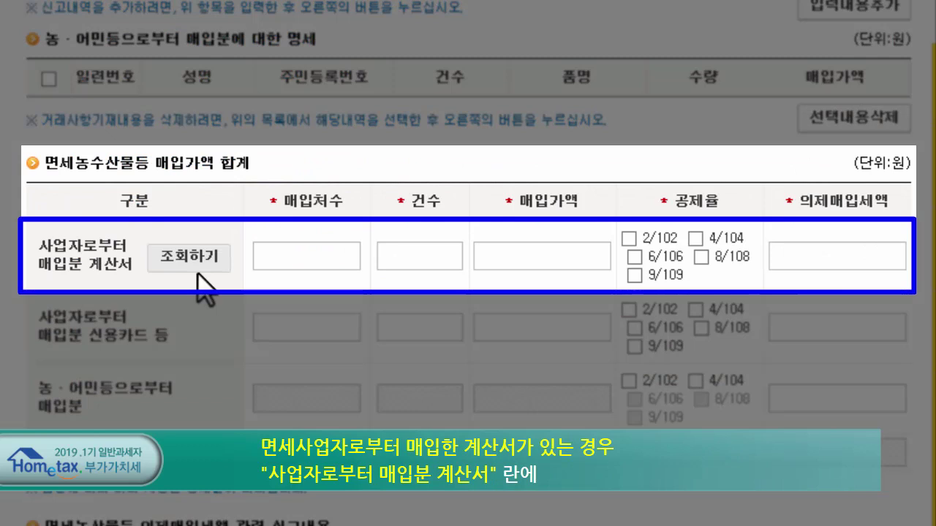
type("20")
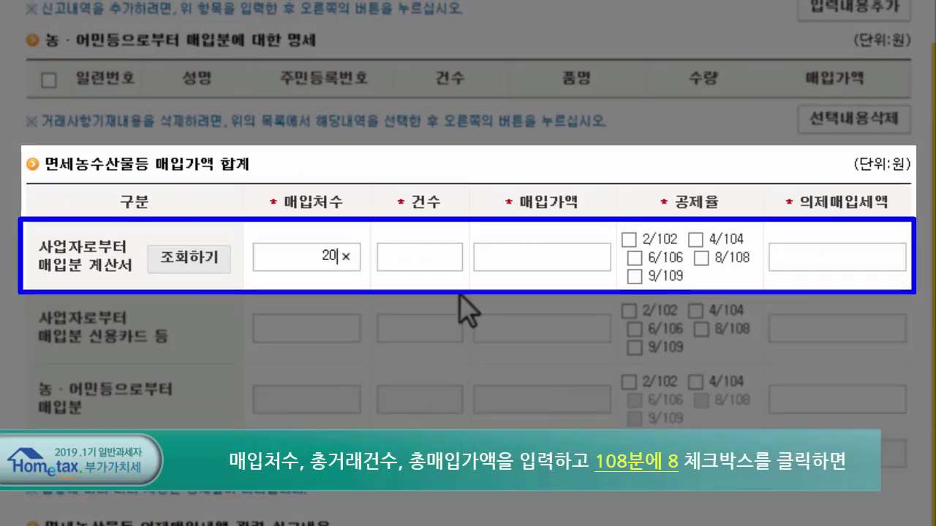
left_click(449, 258)
type("40")
left_click(492, 263)
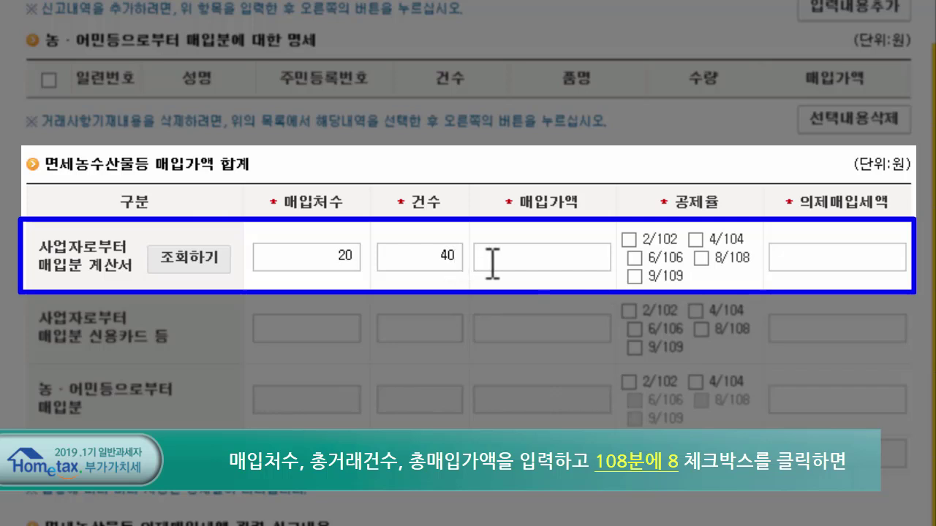
type("150000")
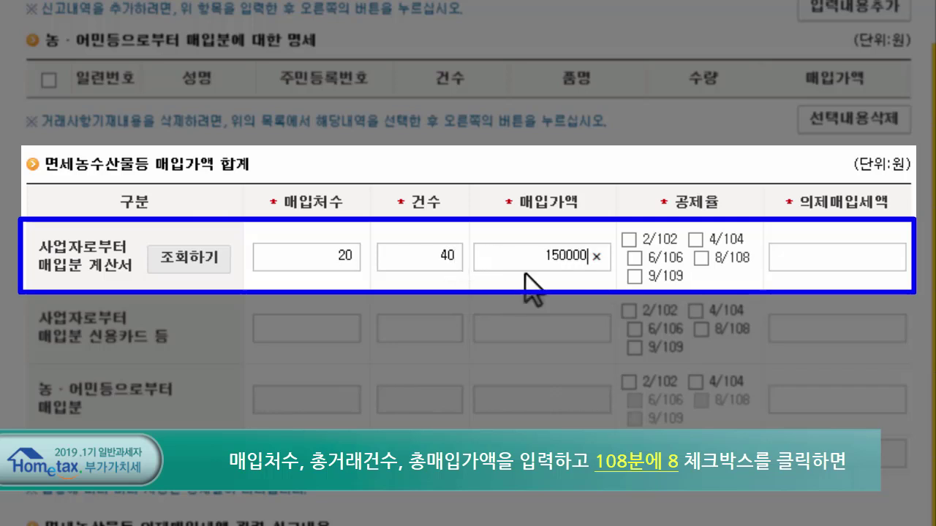
type("000")
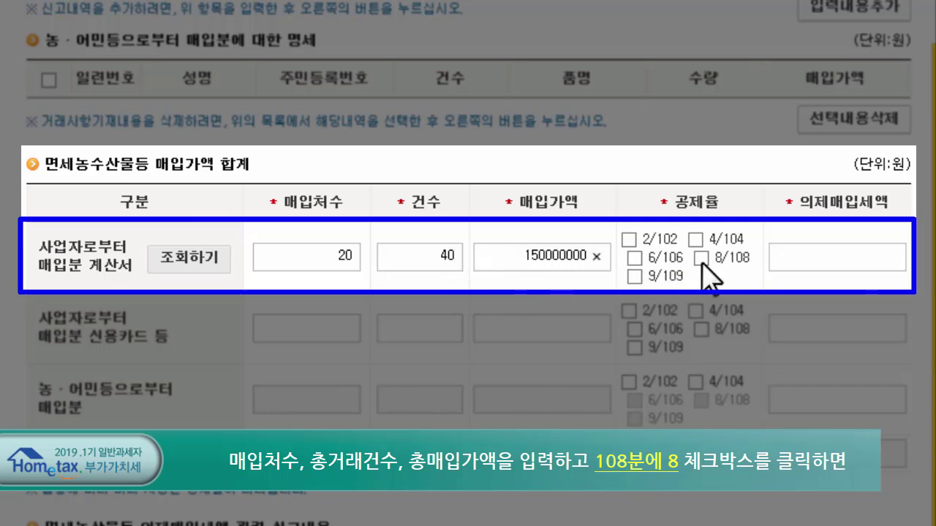
left_click(701, 258)
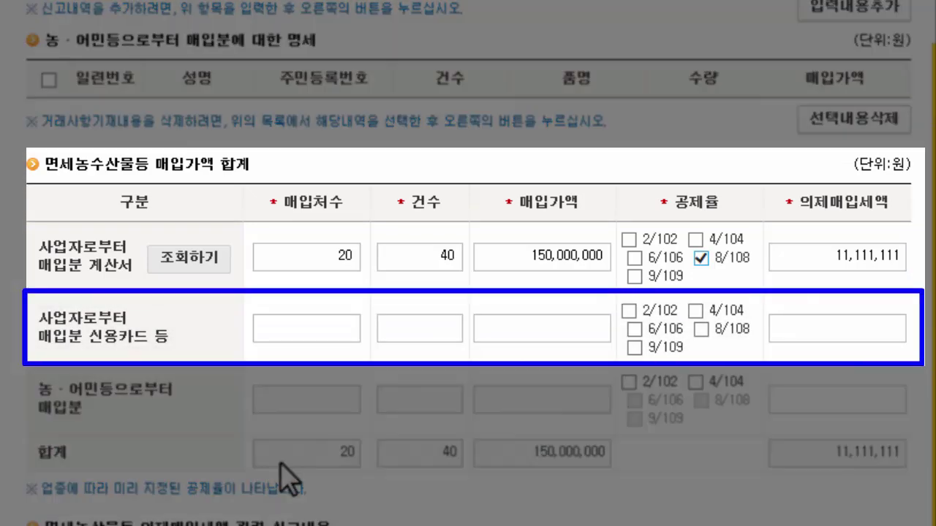
Step: In the business credit card purchases row (사업자로부터 매입분 신용카드 등), enter 15 suppliers, 30 transactions and 50,000,000 with the 8/108 rate
left_click(325, 329)
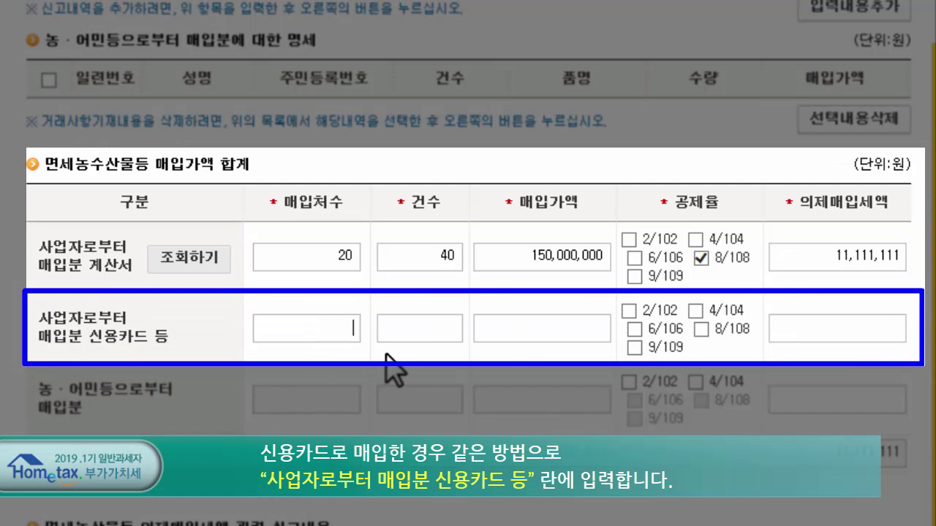
type("15")
left_click(418, 329)
type("30")
left_click(539, 329)
type("50000000")
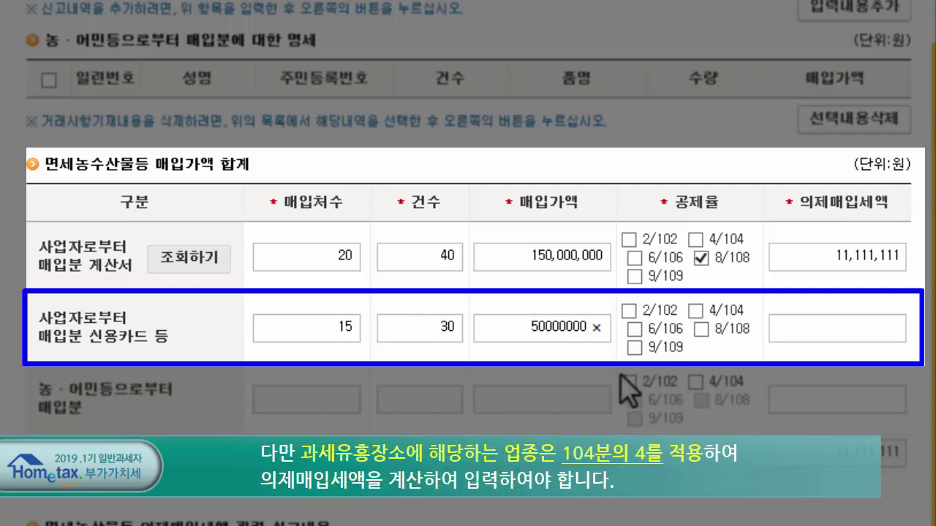
left_click(700, 328)
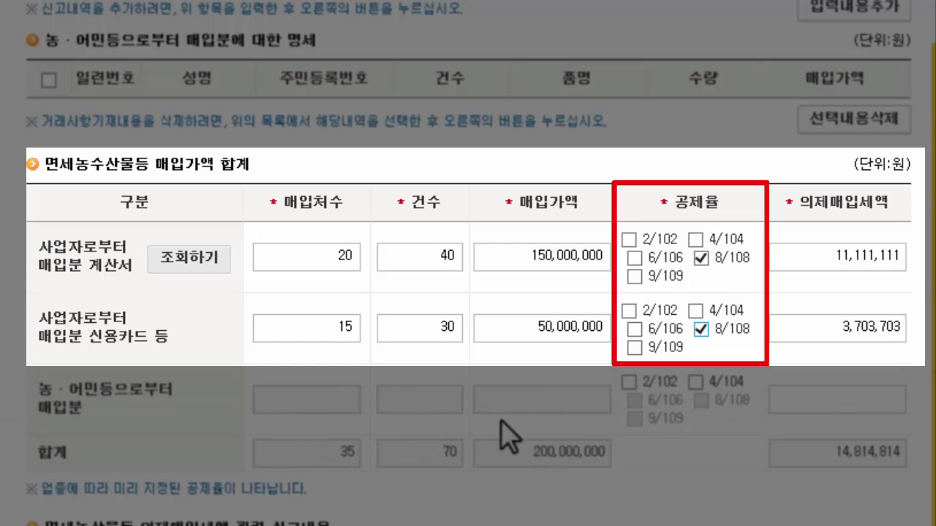
Step: Set the final-period tax base (과세표준 확정분) to 550,000,000 and the current-period purchases (당기 매입액) to 200,000,000
scroll(501, 438, "down", 8)
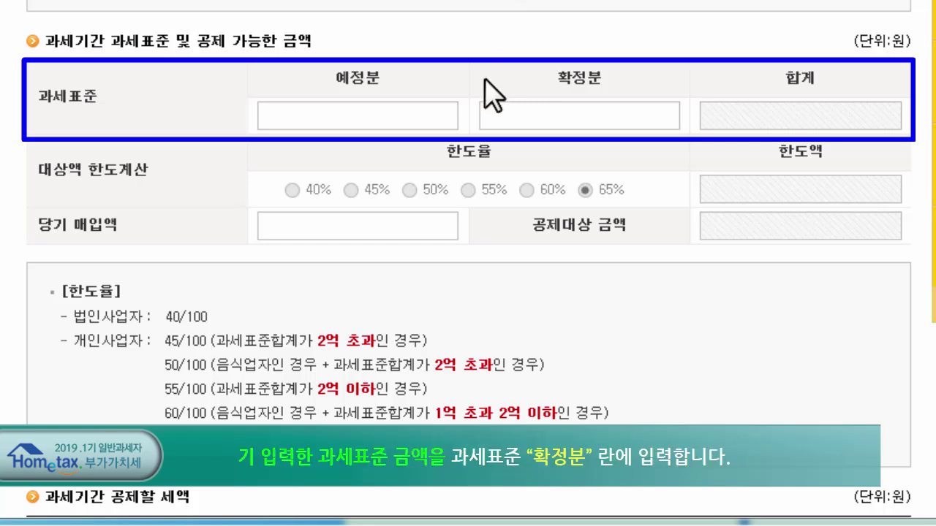
left_click(591, 109)
type("550,000,000")
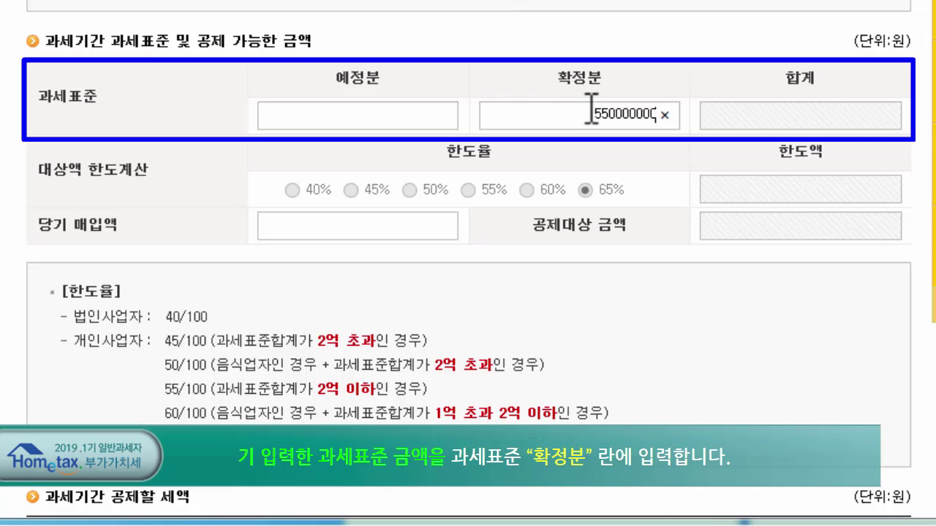
left_click(817, 430)
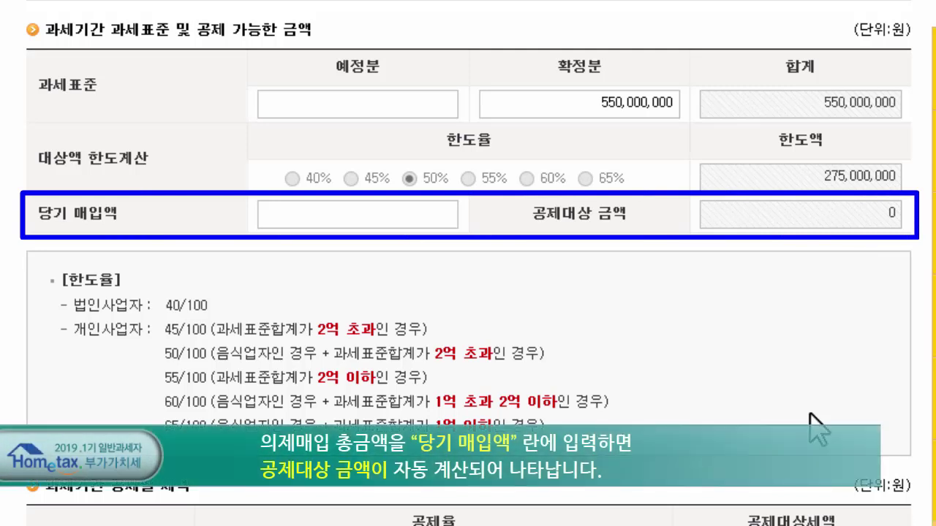
type("200000000")
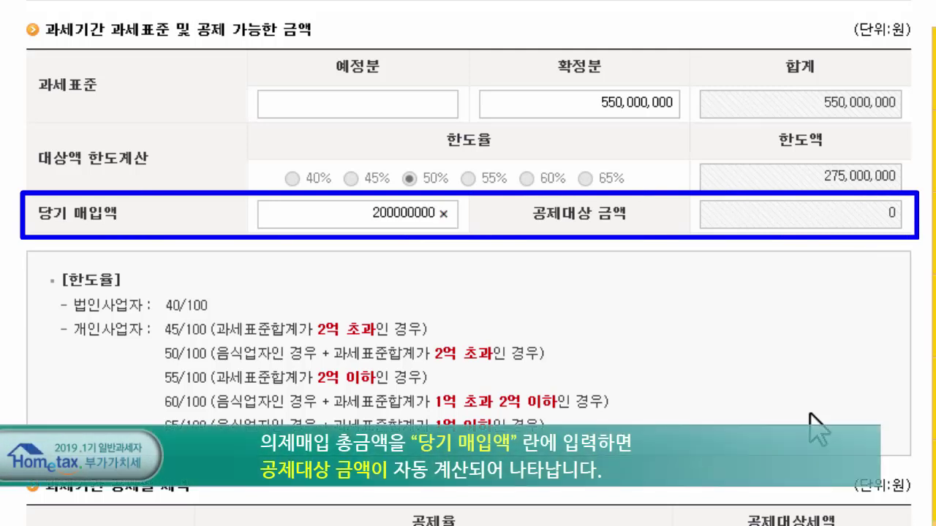
left_click(764, 395)
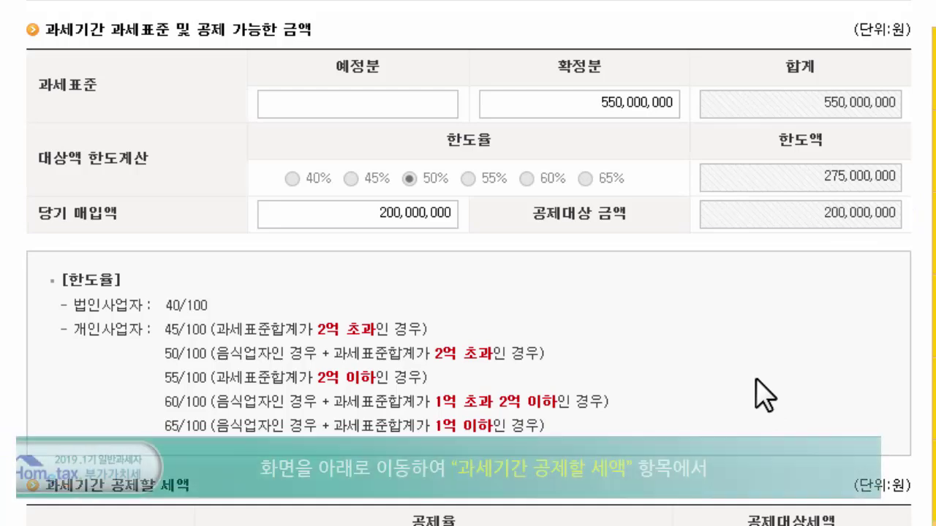
Step: Apply the 8/108 rate to the deductible tax (공제대상 세액) and complete the deemed input tax report
scroll(741, 393, "down", 5)
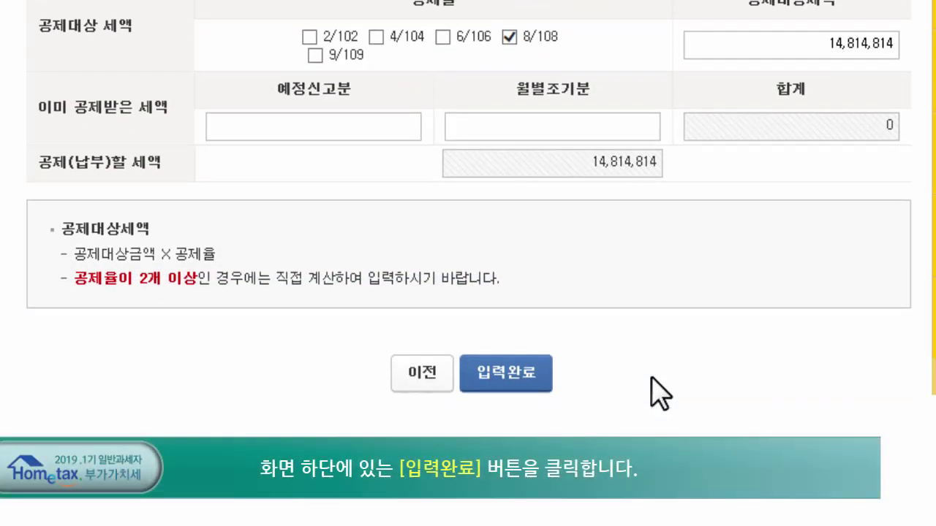
left_click(521, 378)
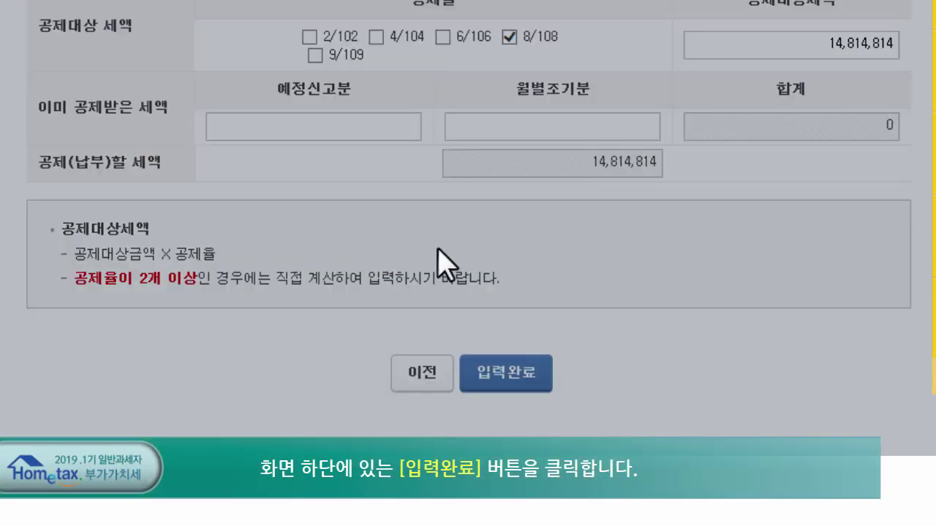
left_click(452, 340)
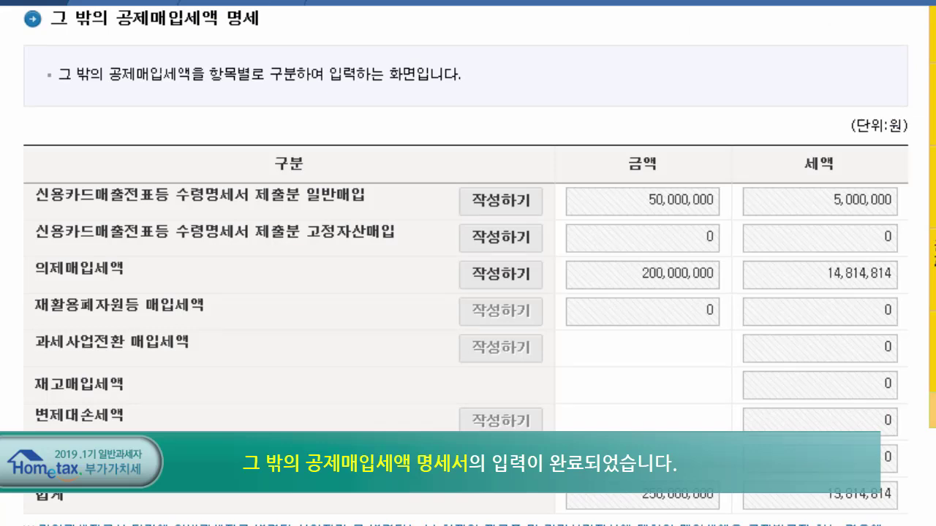
Step: Complete the other deductible input tax details and return to the main return form
scroll(432, 229, "down", 4)
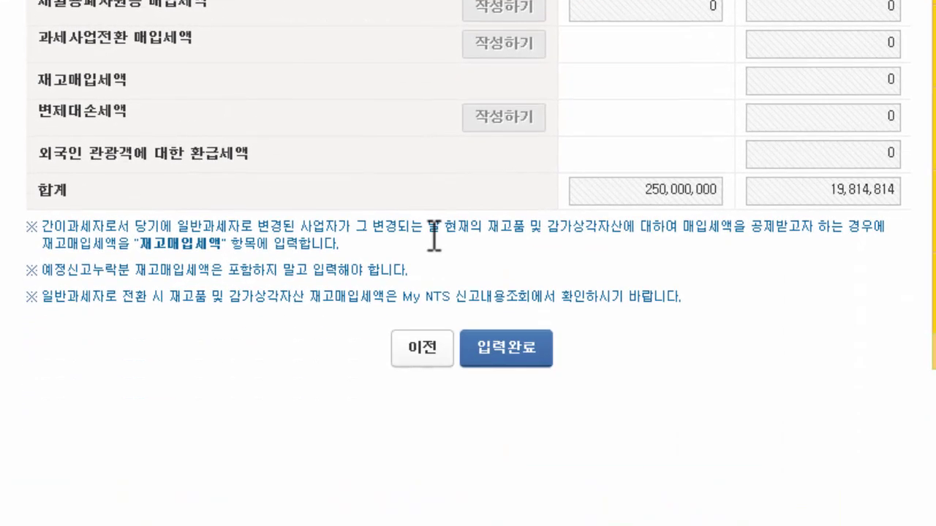
left_click(493, 371)
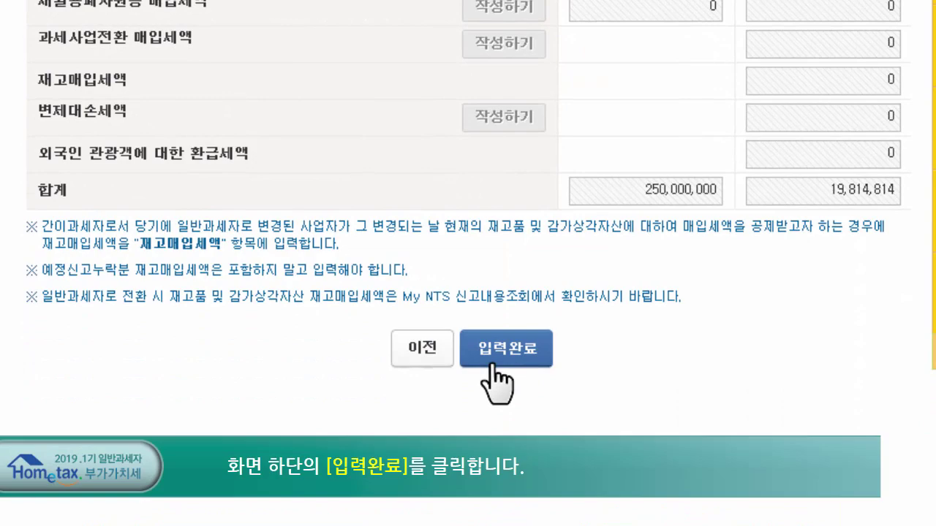
left_click(420, 321)
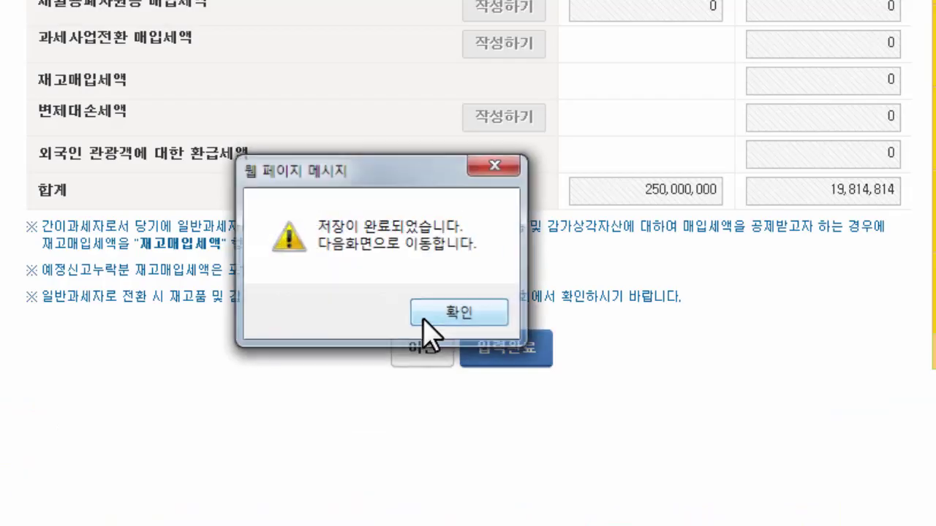
left_click(423, 320)
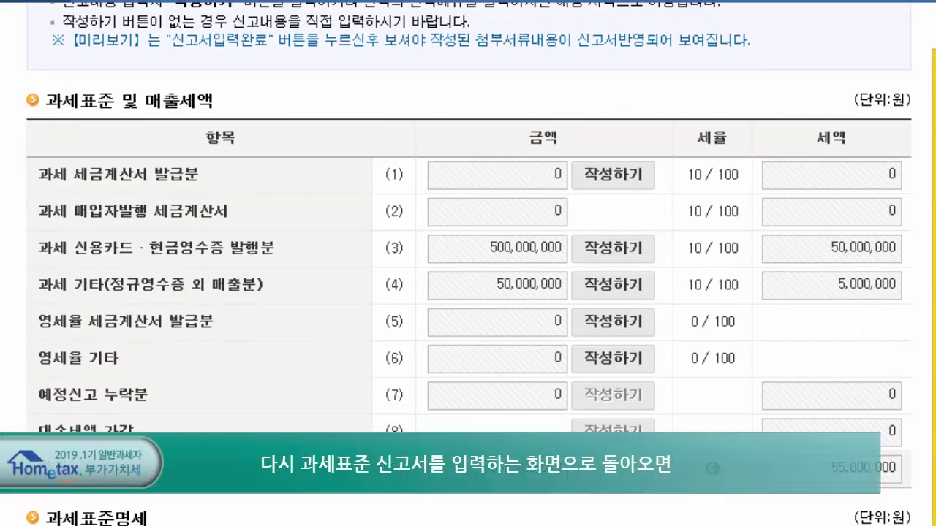
Step: Open item (18), other reduced and deducted tax (그 밖의 경감·공제세액), and complete it with the prefilled electronic filing credit
scroll(468, 263, "down", 1)
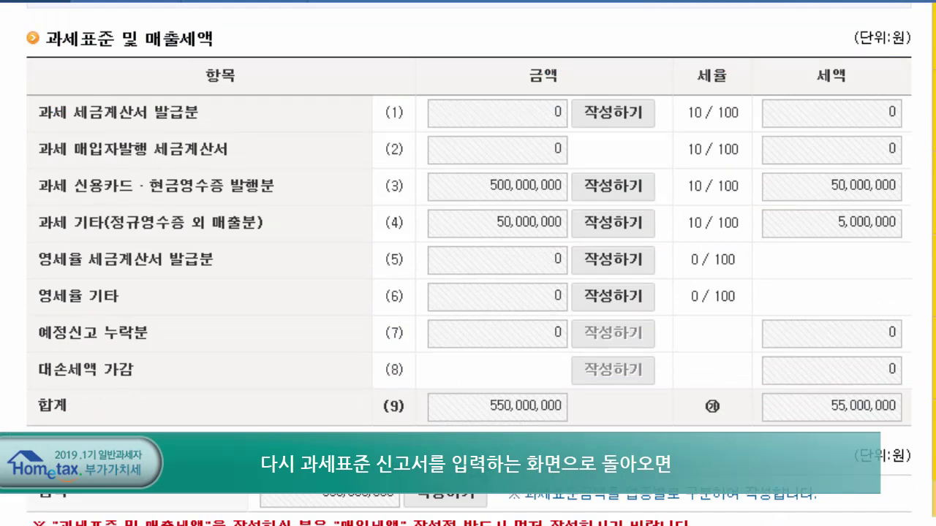
scroll(475, 397, "down", 10)
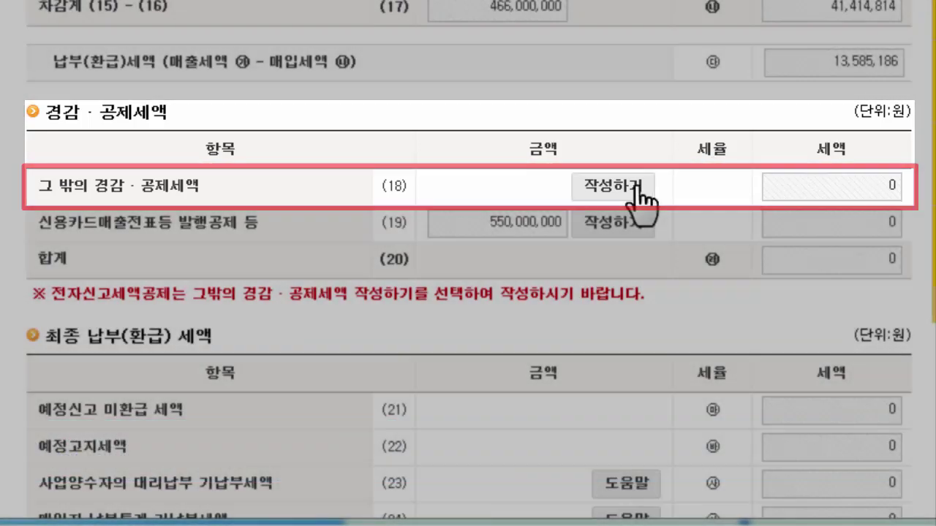
left_click(633, 187)
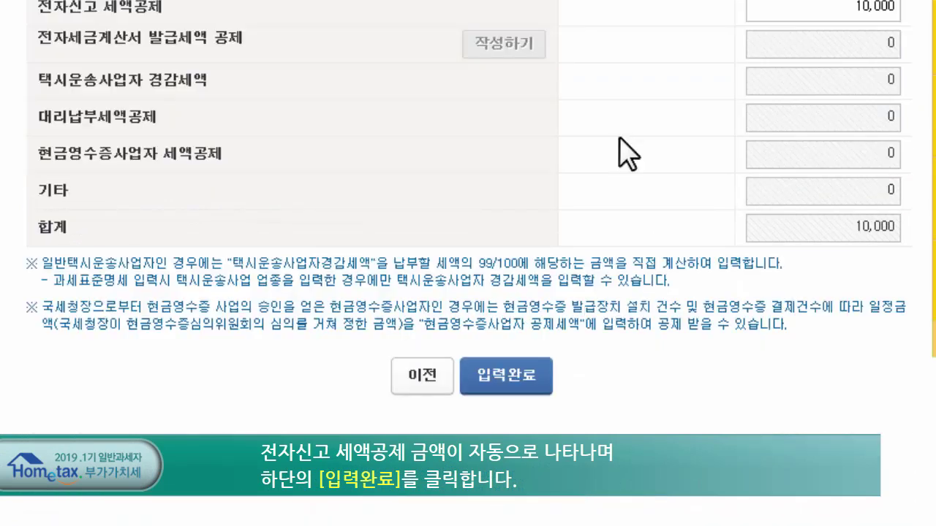
left_click(504, 371)
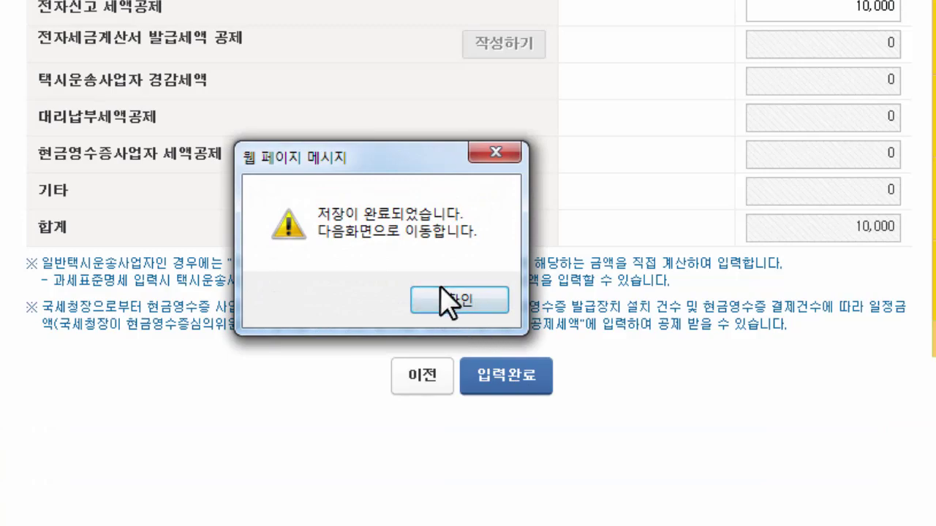
left_click(442, 294)
Step: Open item (19), the credit card sales slip issuance deduction (신용카드매출전표등 발행공제 등), accept its automatic calculation and complete the entry
scroll(472, 512, "down", 12)
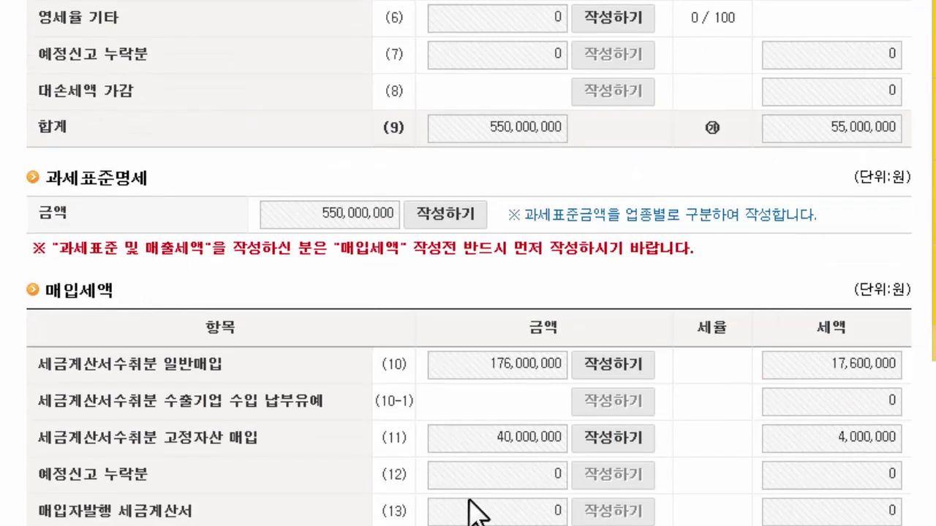
scroll(471, 501, "down", 3)
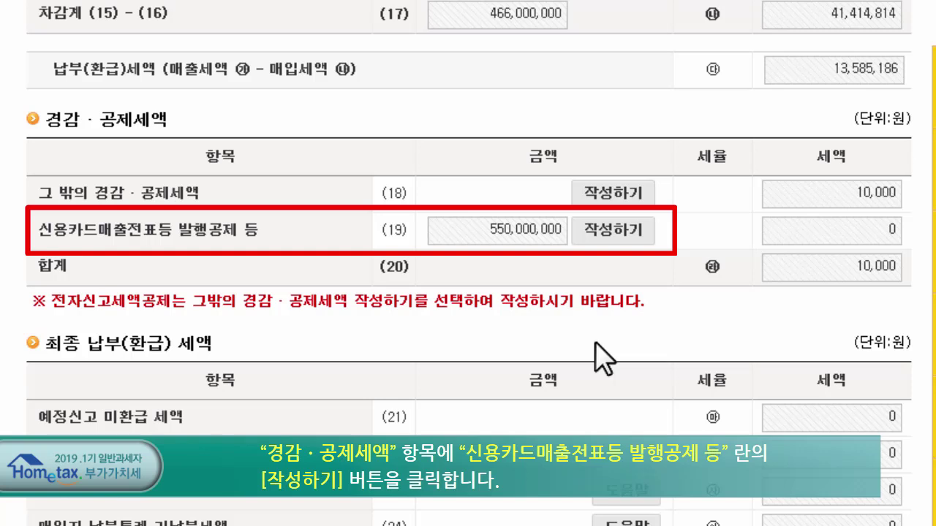
left_click(615, 239)
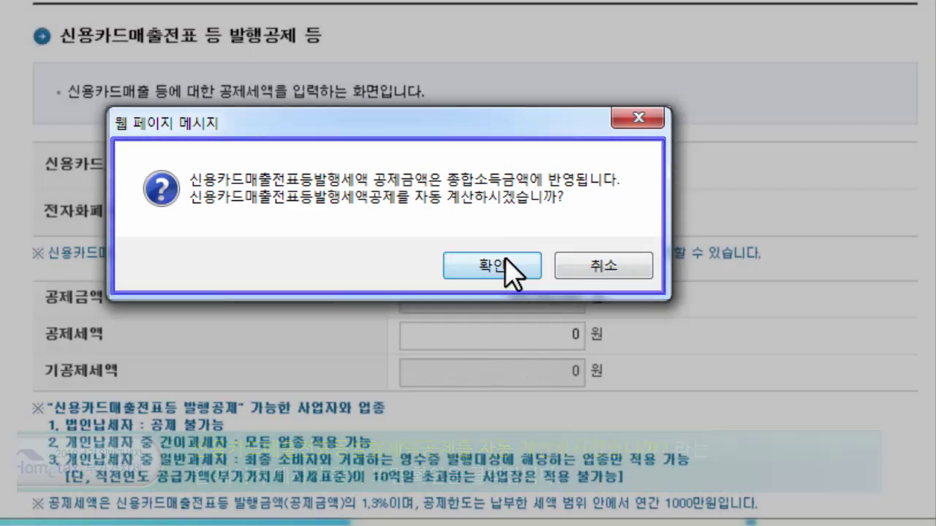
left_click(504, 264)
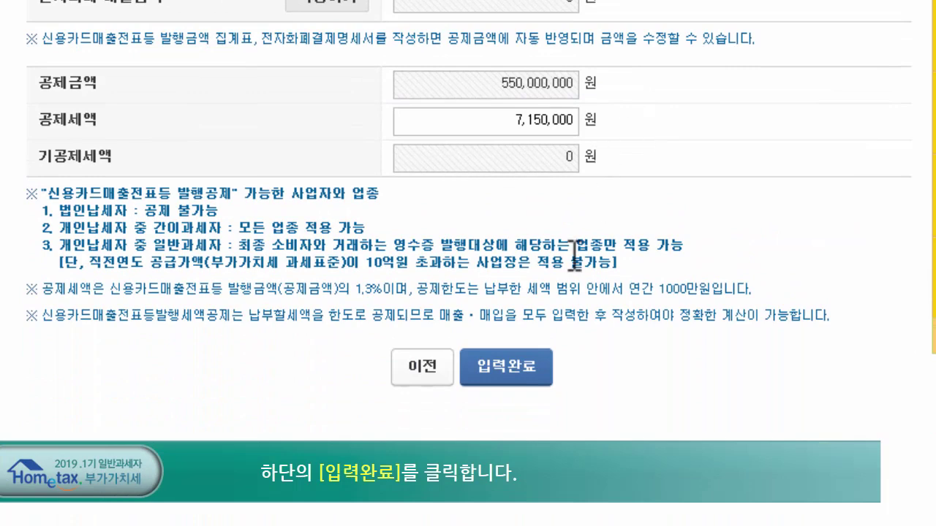
left_click(537, 372)
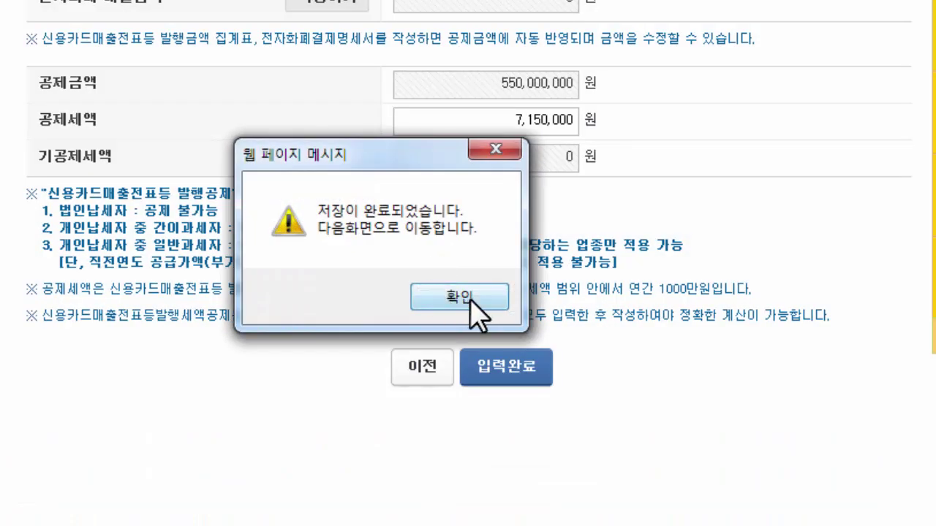
left_click(476, 313)
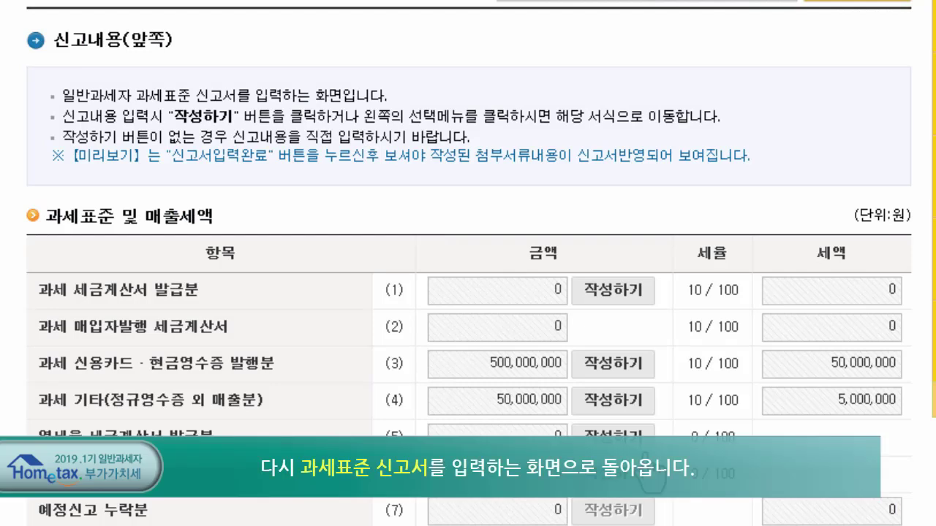
Step: Open item (83), the received invoice amount (계산서 수취금액), and complete the entry with its prefilled purchase totals
scroll(650, 476, "down", 15)
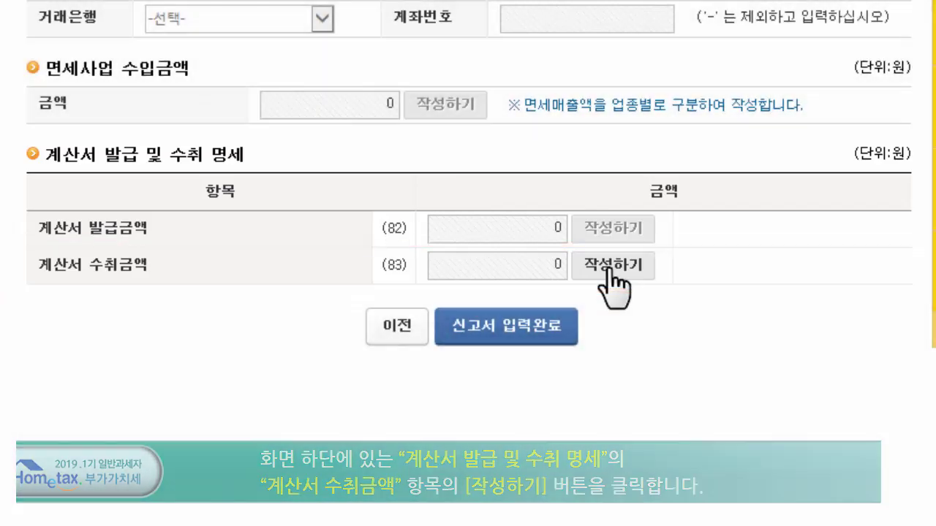
left_click(611, 266)
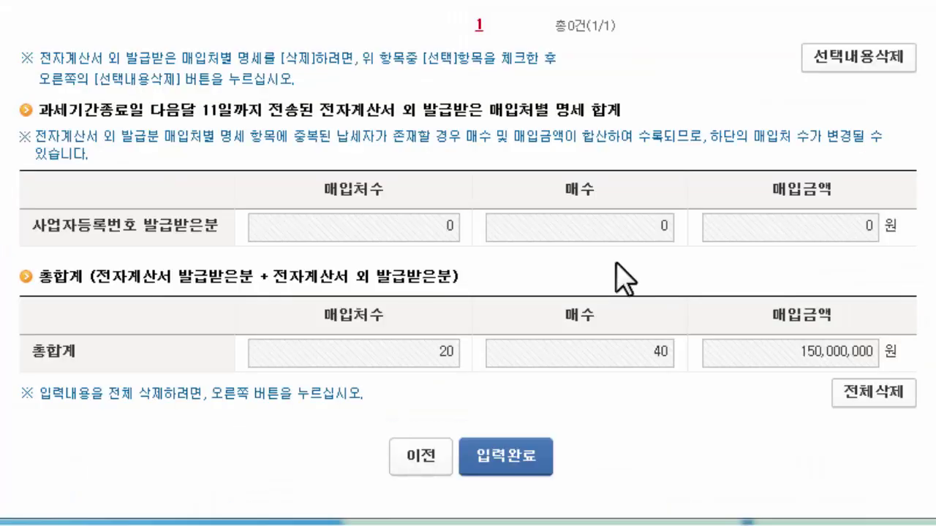
scroll(620, 277, "down", 2)
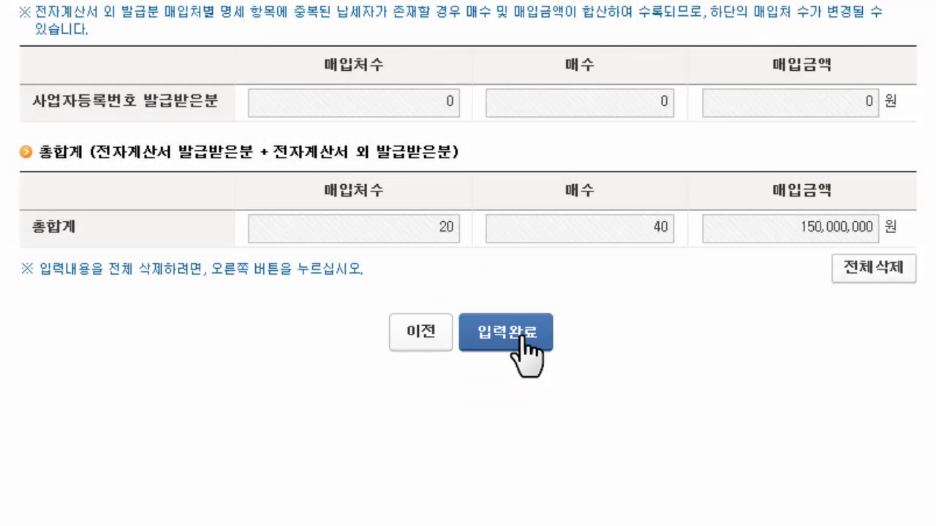
left_click(525, 344)
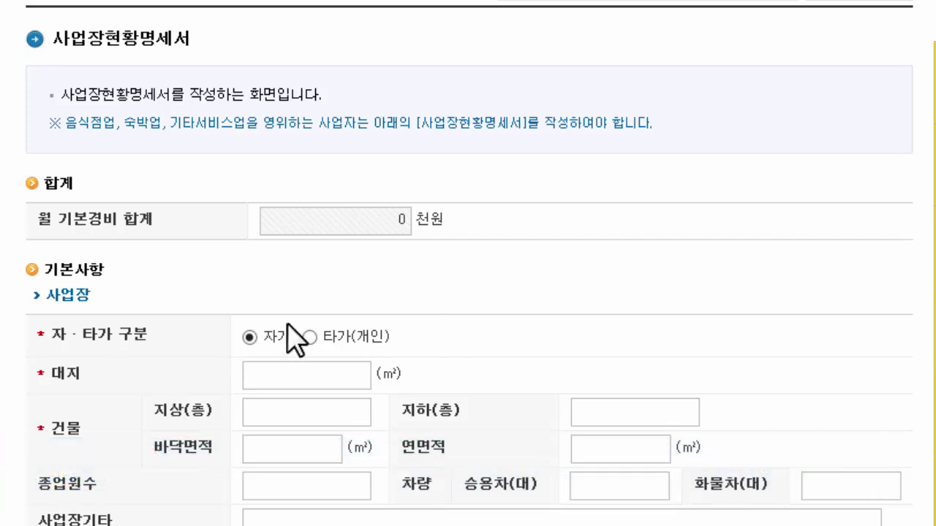
Step: Set the workplace to 타가(개인) with 100 m² land, 1 above-ground floor, 90 m² floor area, 90 m² gross area and 5 employees
scroll(294, 336, "down", 3)
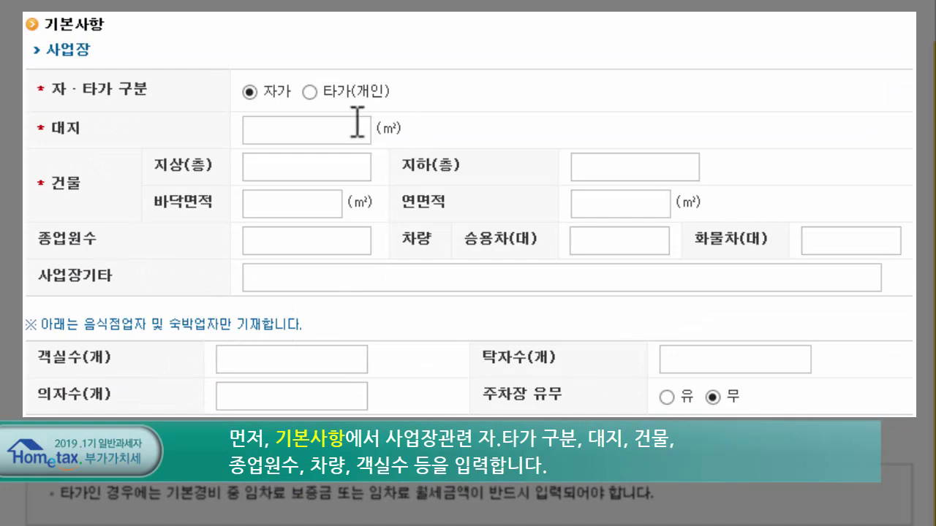
left_click(309, 92)
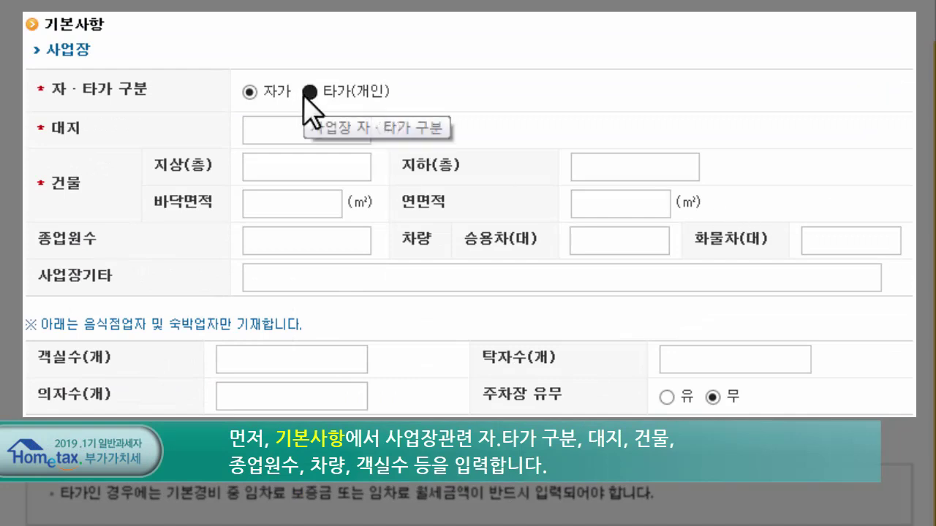
key("Tab")
type("100")
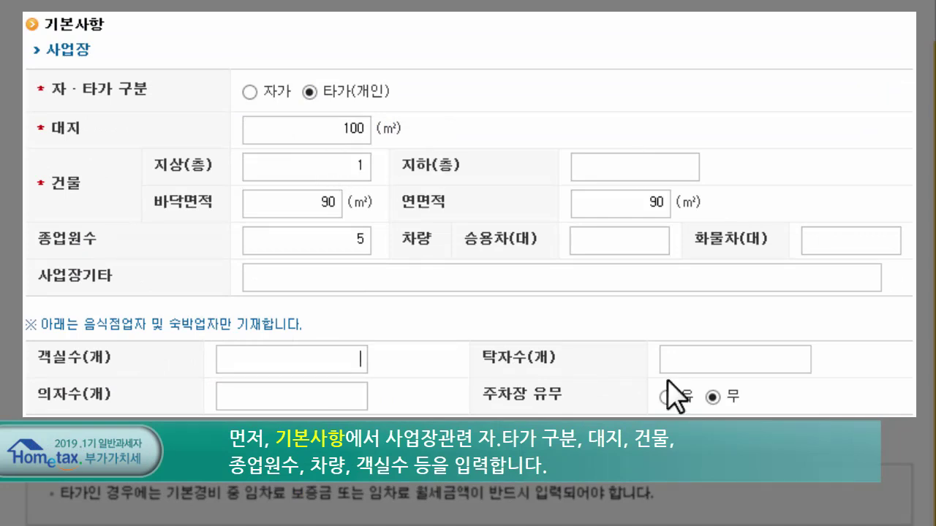
Step: Fill in the restaurant and lodging details with 5 rooms, 25 tables and 100 chairs, and set parking (주차장 유무) to 유
type("5")
left_click(750, 359)
type("25")
left_click(334, 395)
type("1")
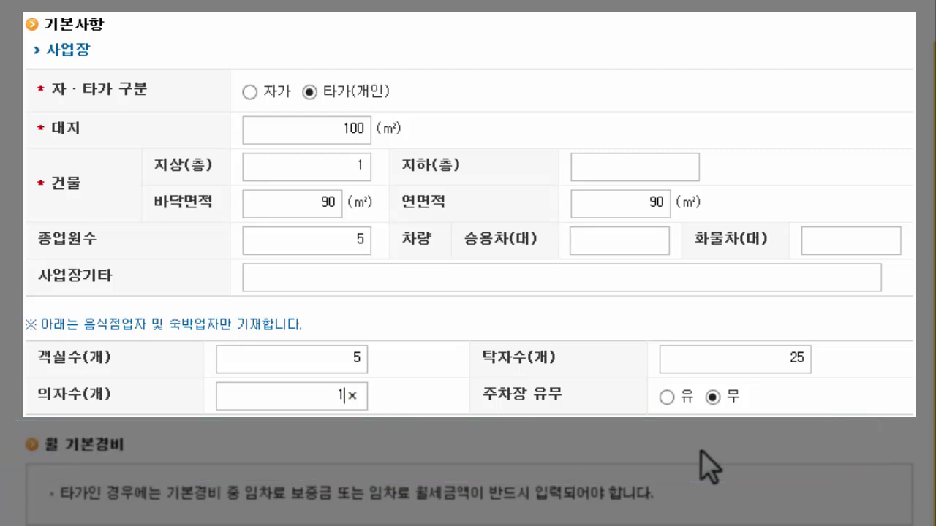
type("00")
left_click(667, 398)
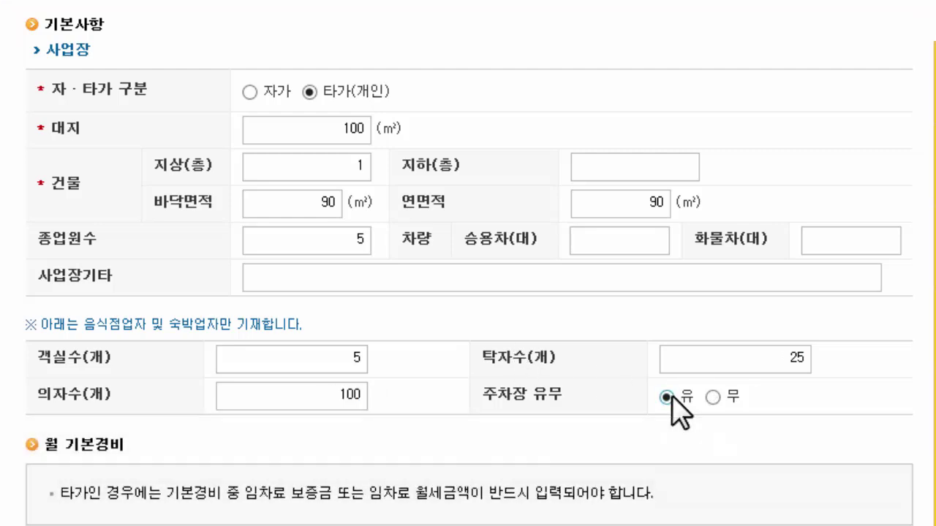
Step: Enter monthly costs in thousand won (deposit 100,000, rent 1,000,000, electricity/gas 1,000, water 2,000, labour 4,000, other 5,000) and complete the workplace statement
scroll(476, 443, "down", 5)
type("100000")
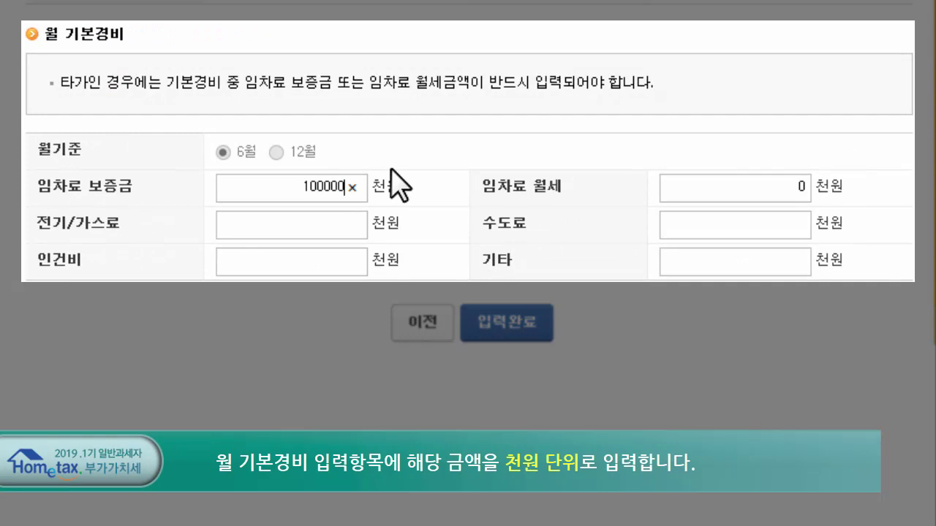
left_click(746, 182)
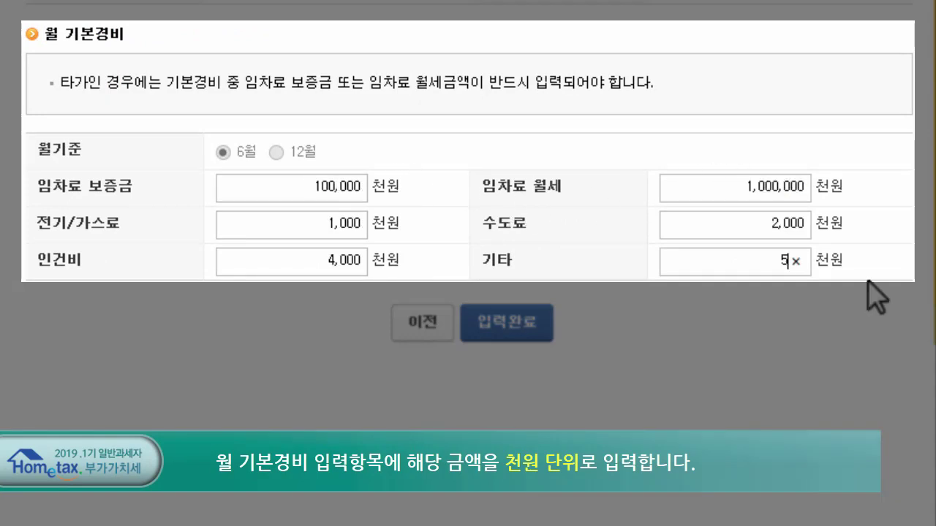
type("000")
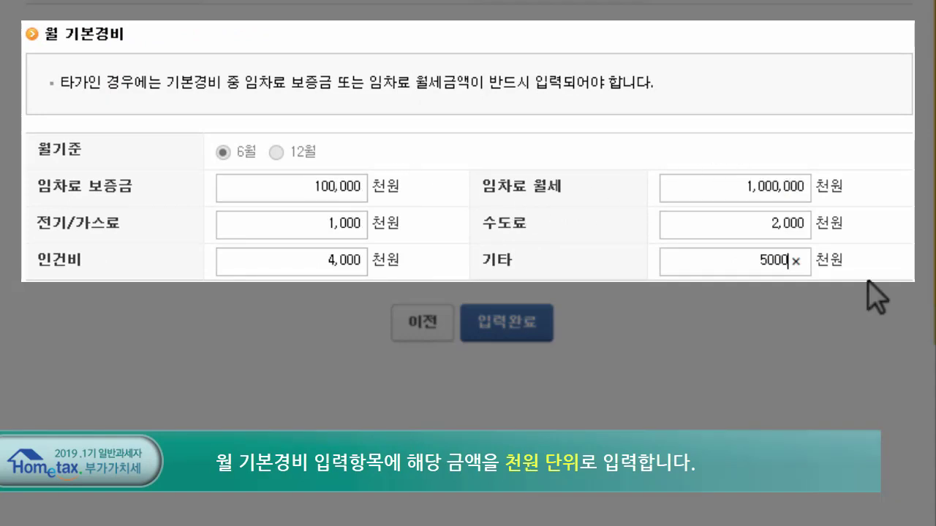
key("Tab")
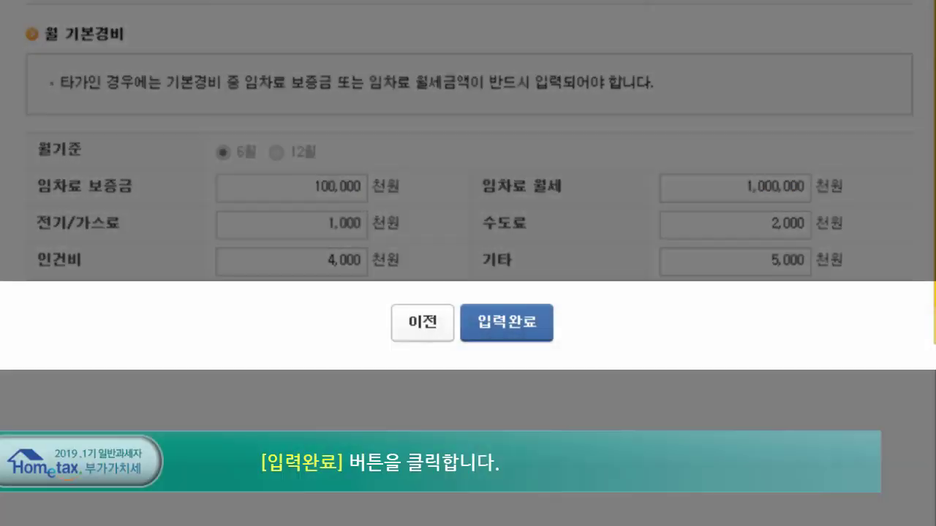
left_click(518, 328)
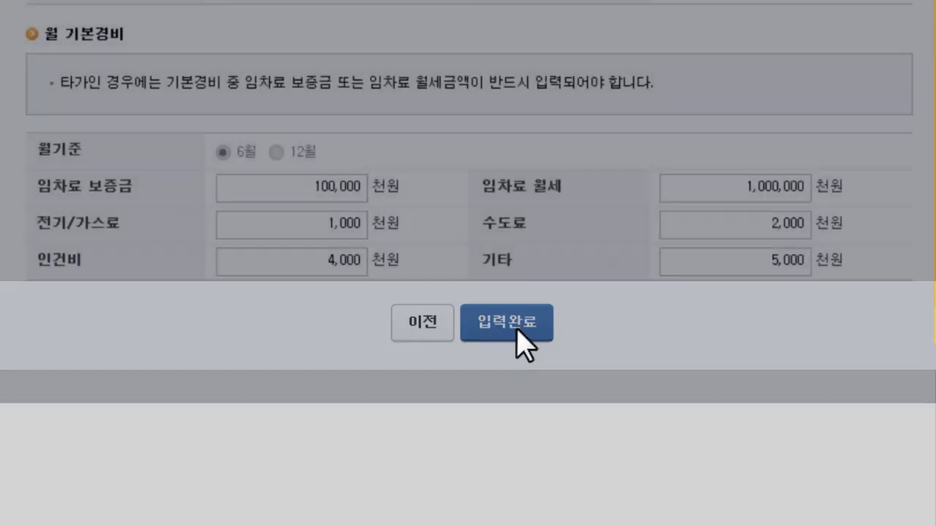
left_click(460, 287)
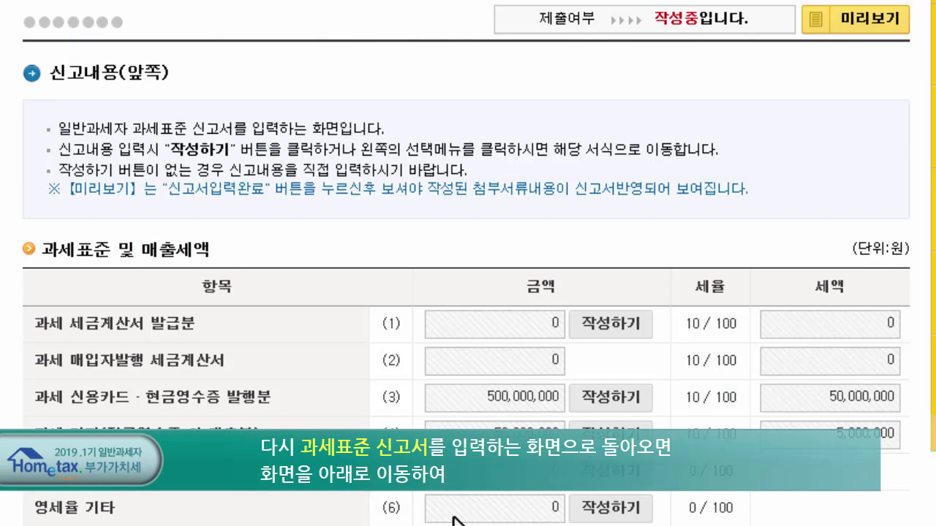
Step: Check the final tax payable in item (27), complete the return form and save it to proceed to submission
scroll(455, 518, "down", 20)
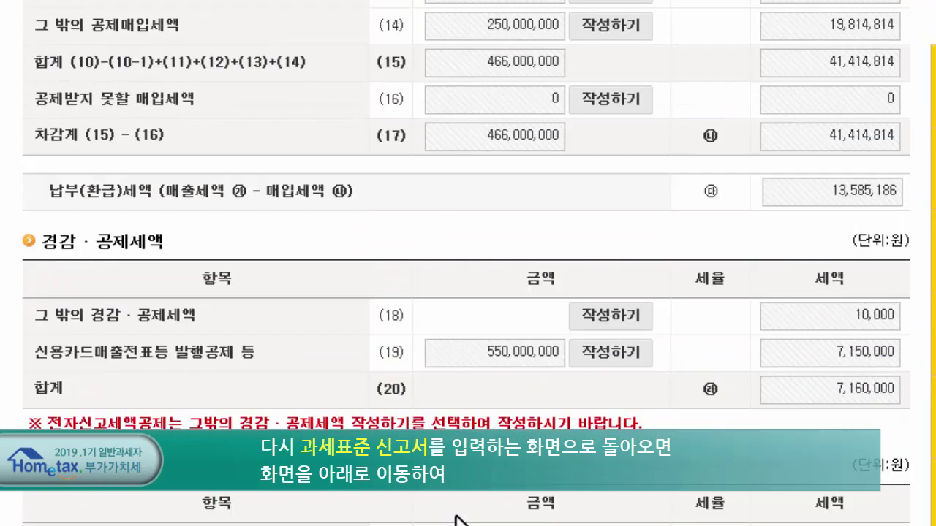
scroll(458, 521, "down", 1)
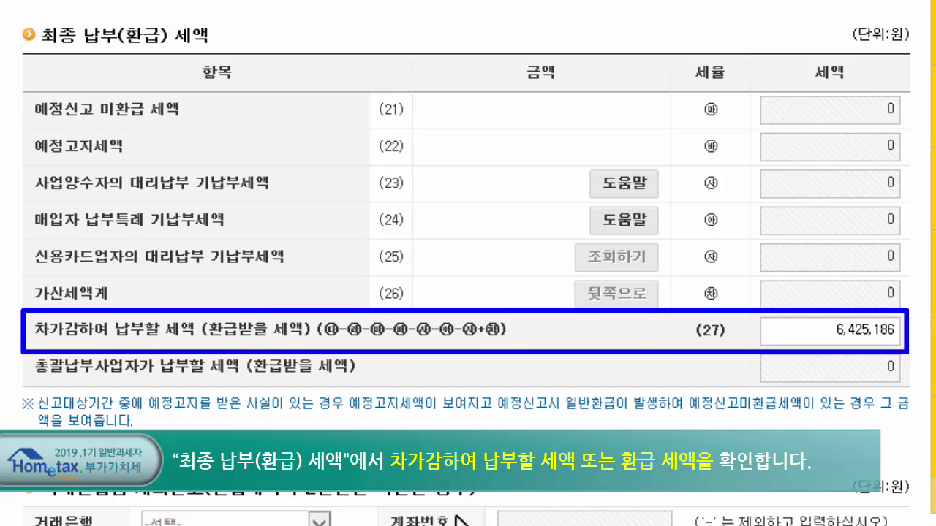
scroll(459, 512, "down", 8)
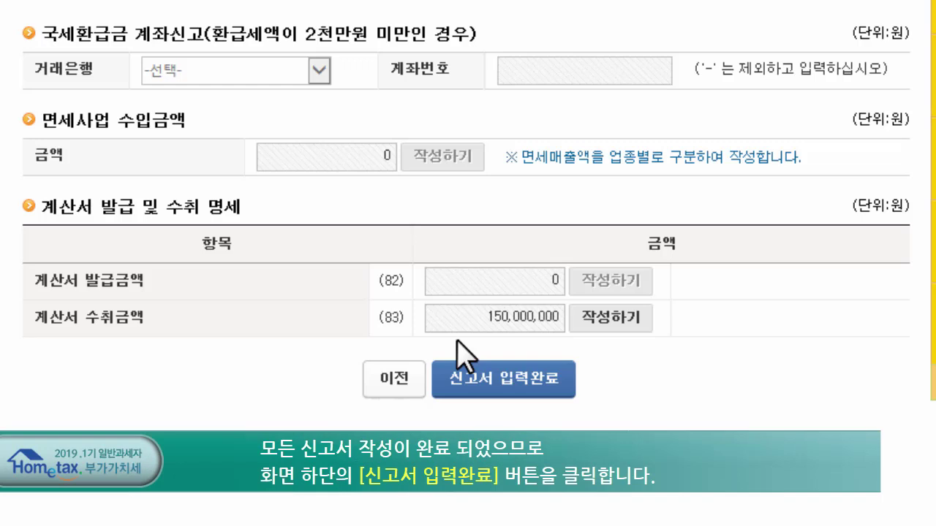
left_click(476, 379)
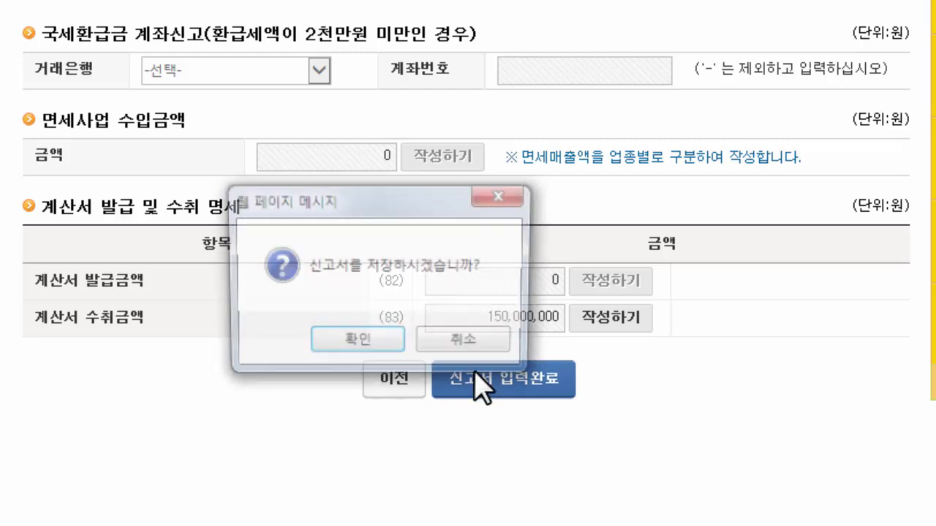
left_click(362, 344)
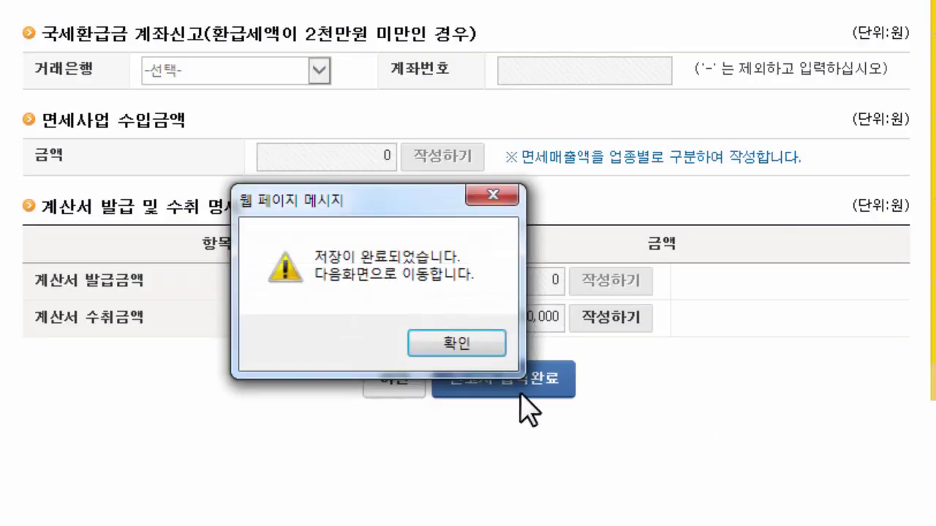
left_click(447, 349)
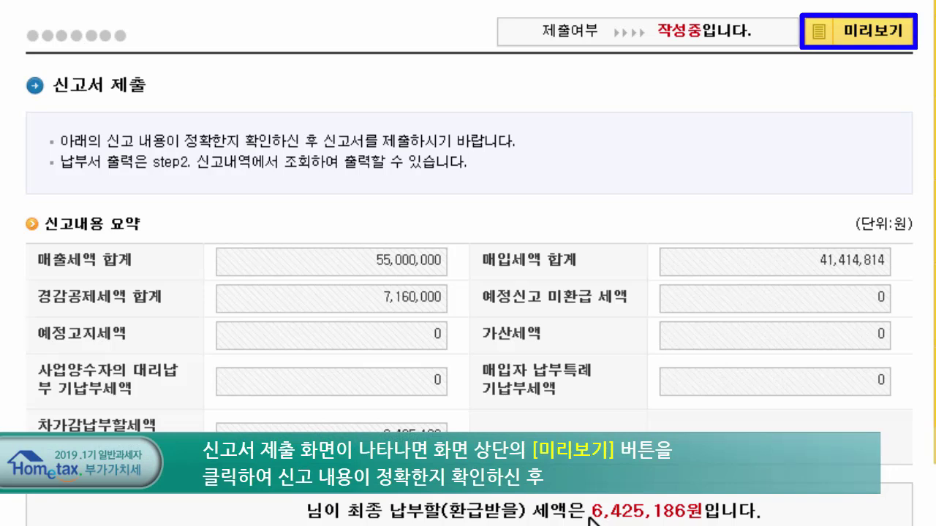
Step: Submit the VAT return and acknowledge the notices on the filing receipt with 확인하였습니다
scroll(590, 519, "down", 3)
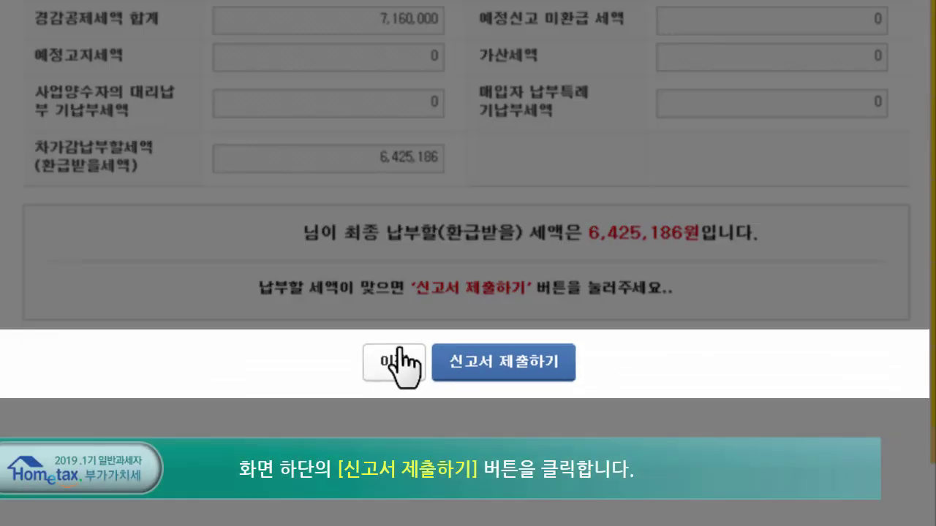
left_click(515, 374)
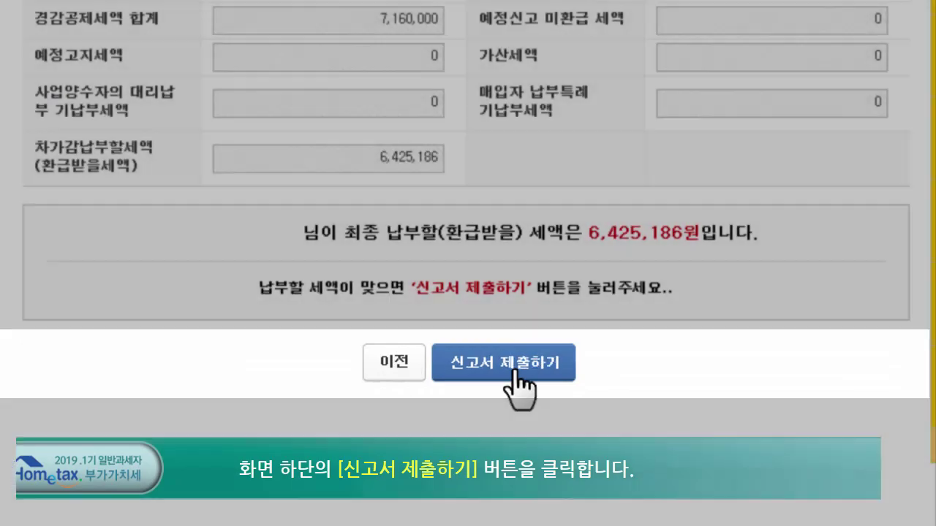
left_click(583, 407)
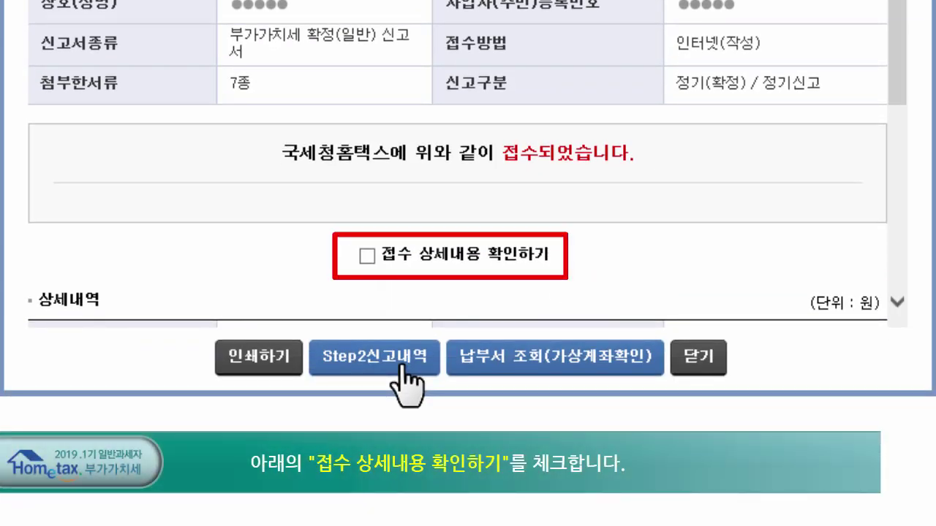
scroll(372, 271, "down", 5)
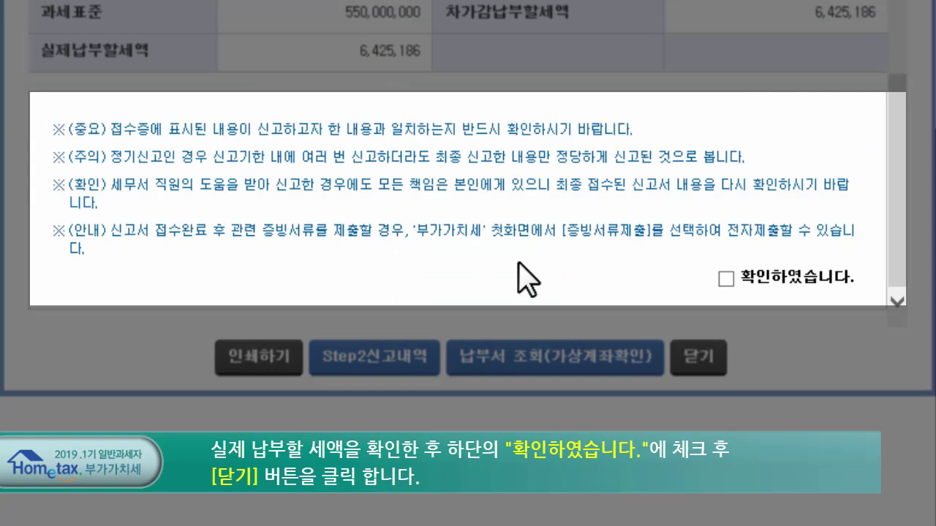
left_click(725, 279)
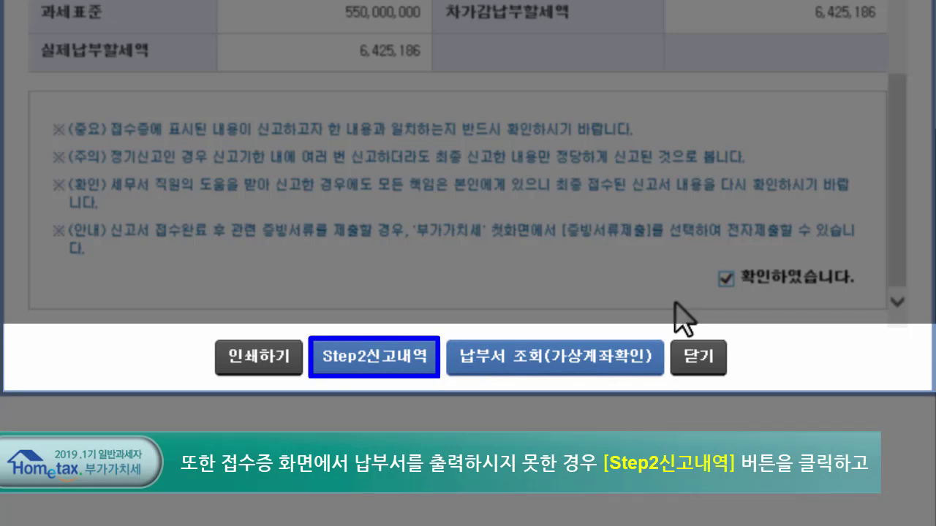
Step: Open the Step2 filing history, query the submitted returns and view the payment slip (납부서) of the filed VAT return
left_click(388, 359)
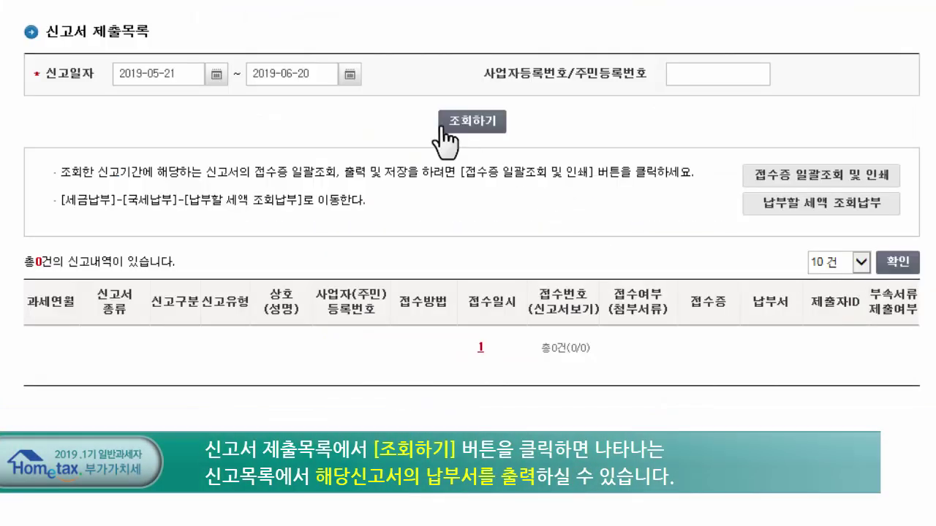
left_click(443, 128)
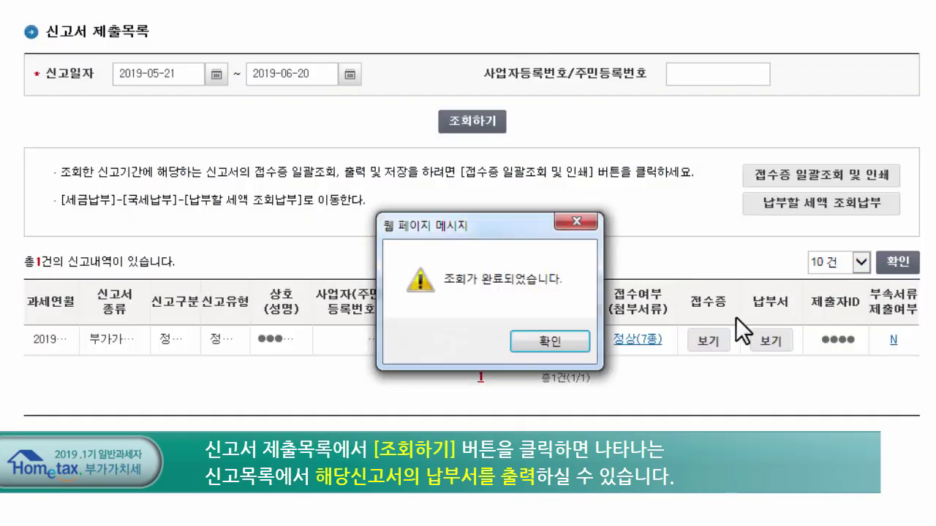
left_click(544, 347)
left_click(768, 342)
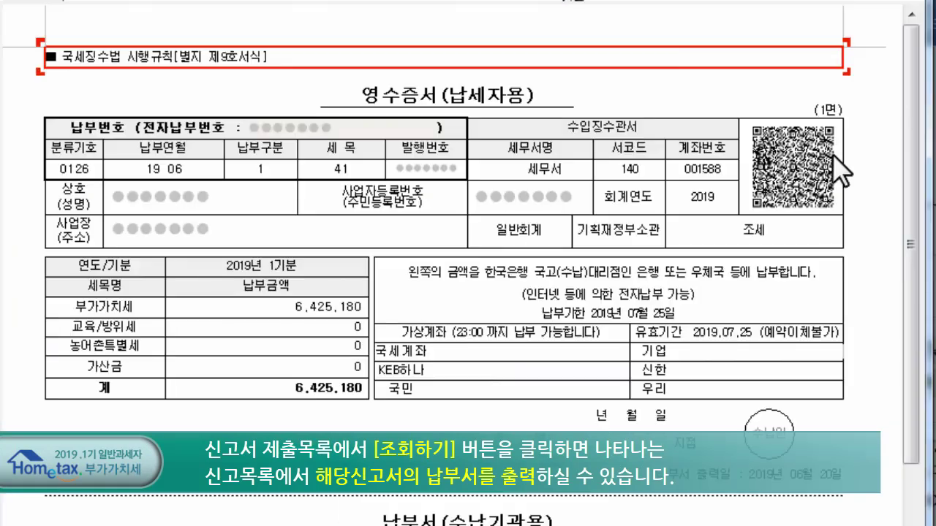